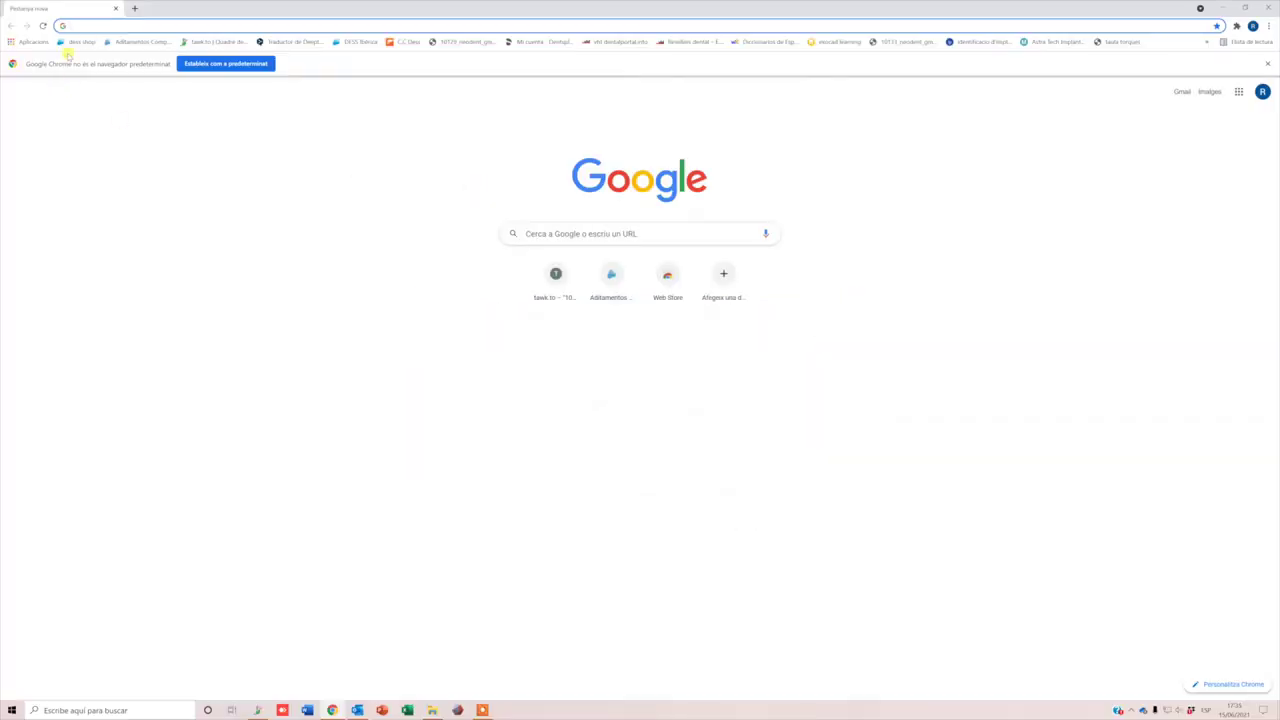
click(98, 24)
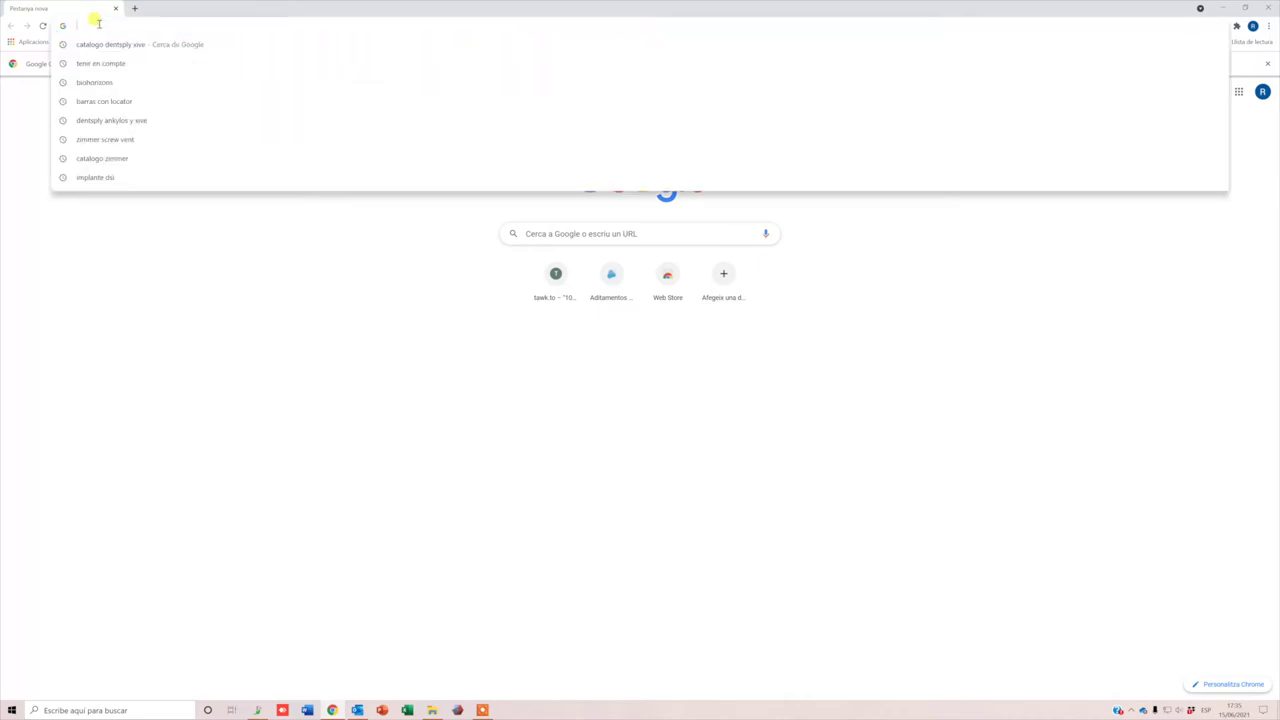
text(www.dess)
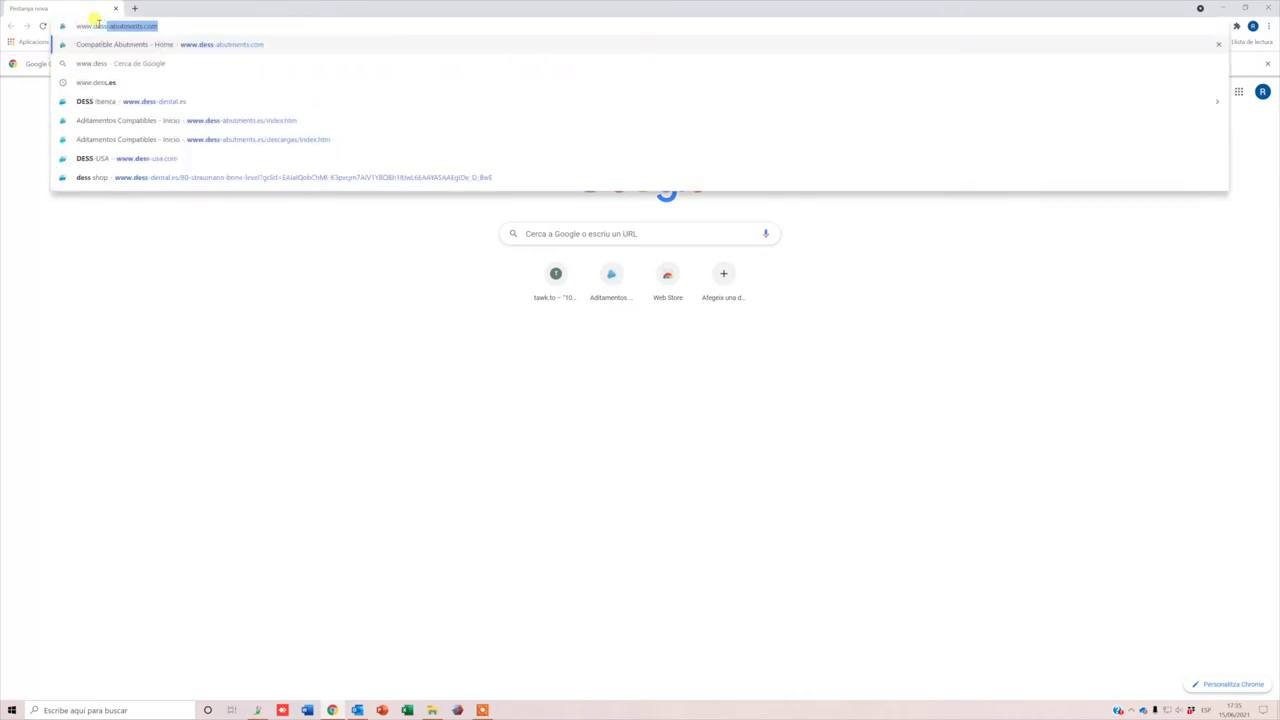
text(-abutments.c)
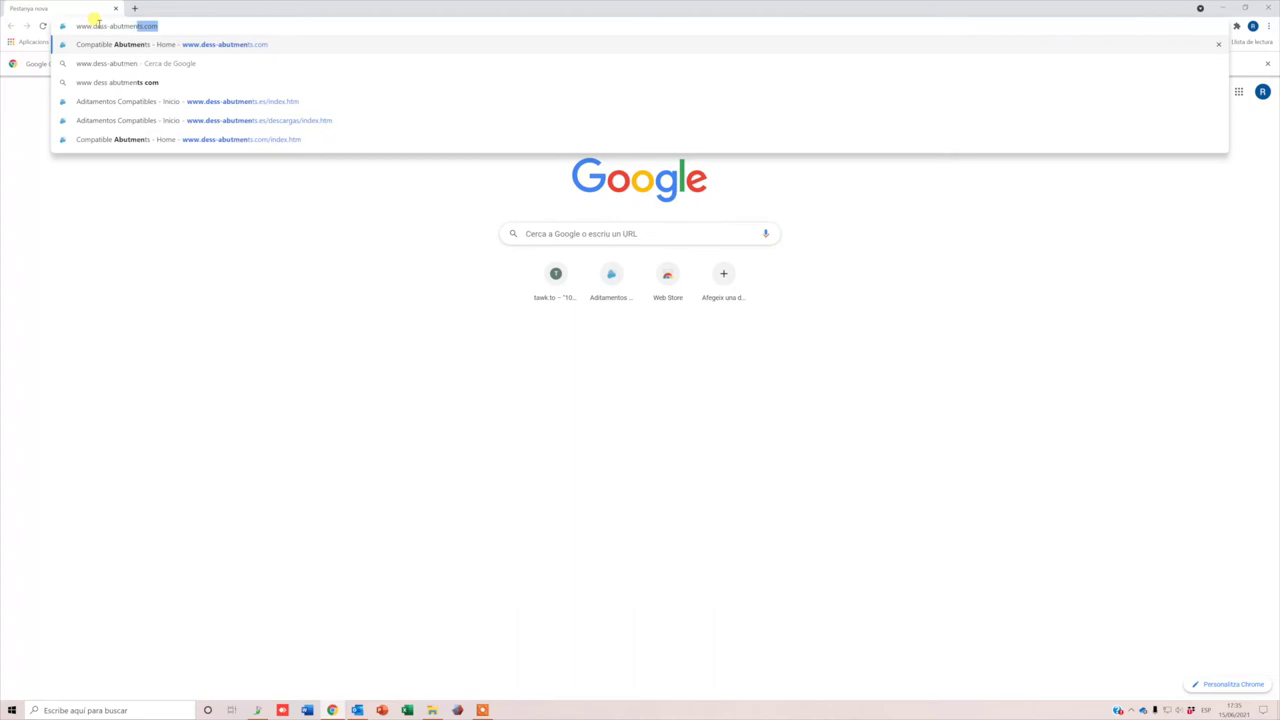
text(om/index.htm)
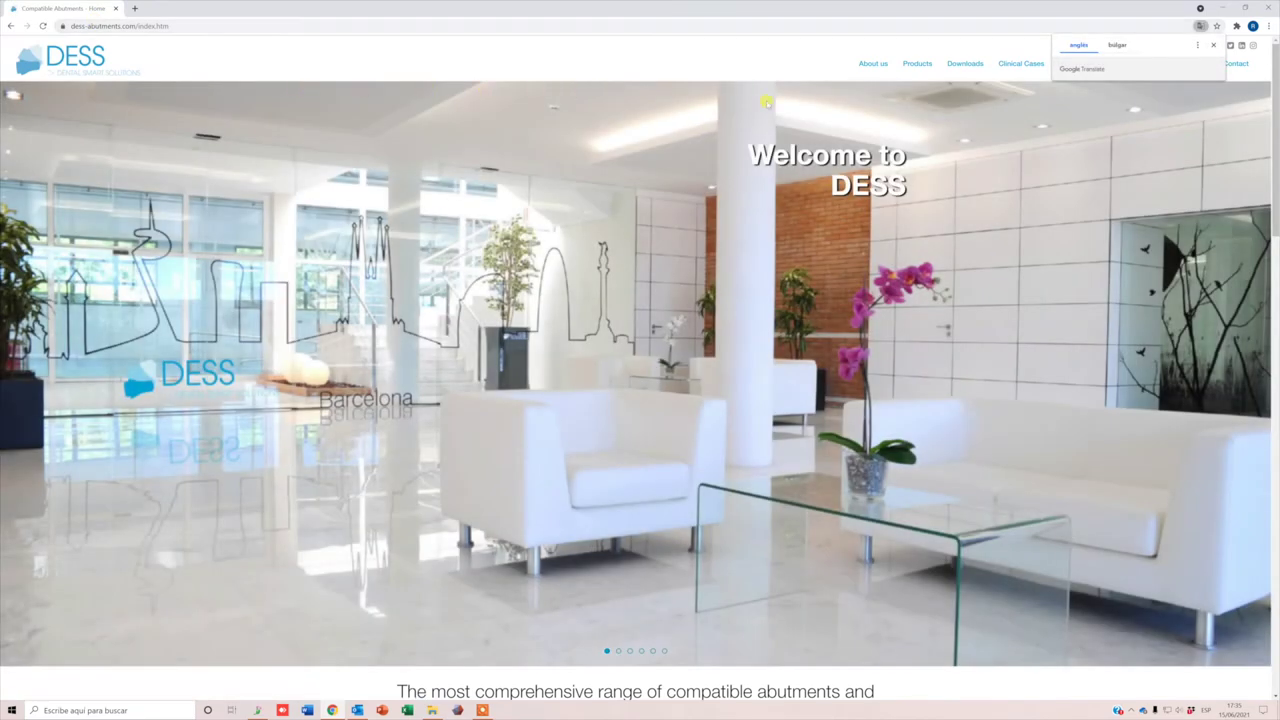
Dismiss the Translate offer and highlight the Catalogues, Direct to Implant Libraries and Certificates headings
click(1213, 45)
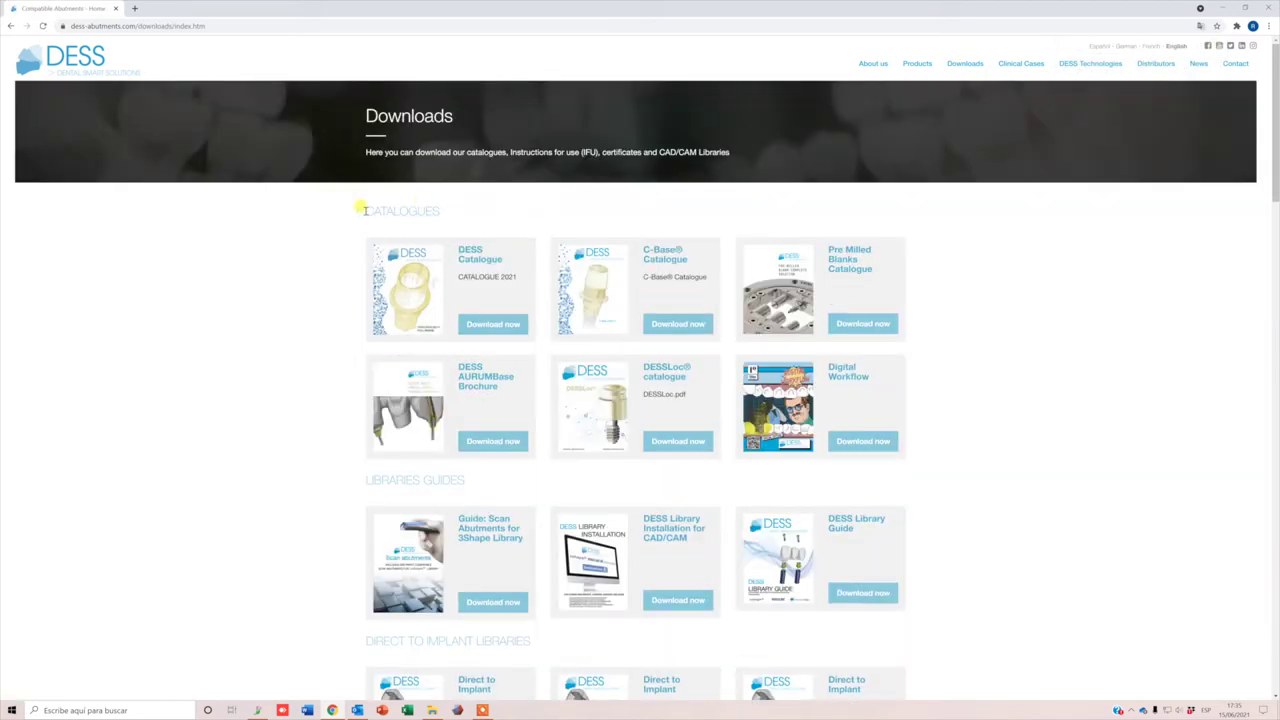
drag(365, 210, 436, 210)
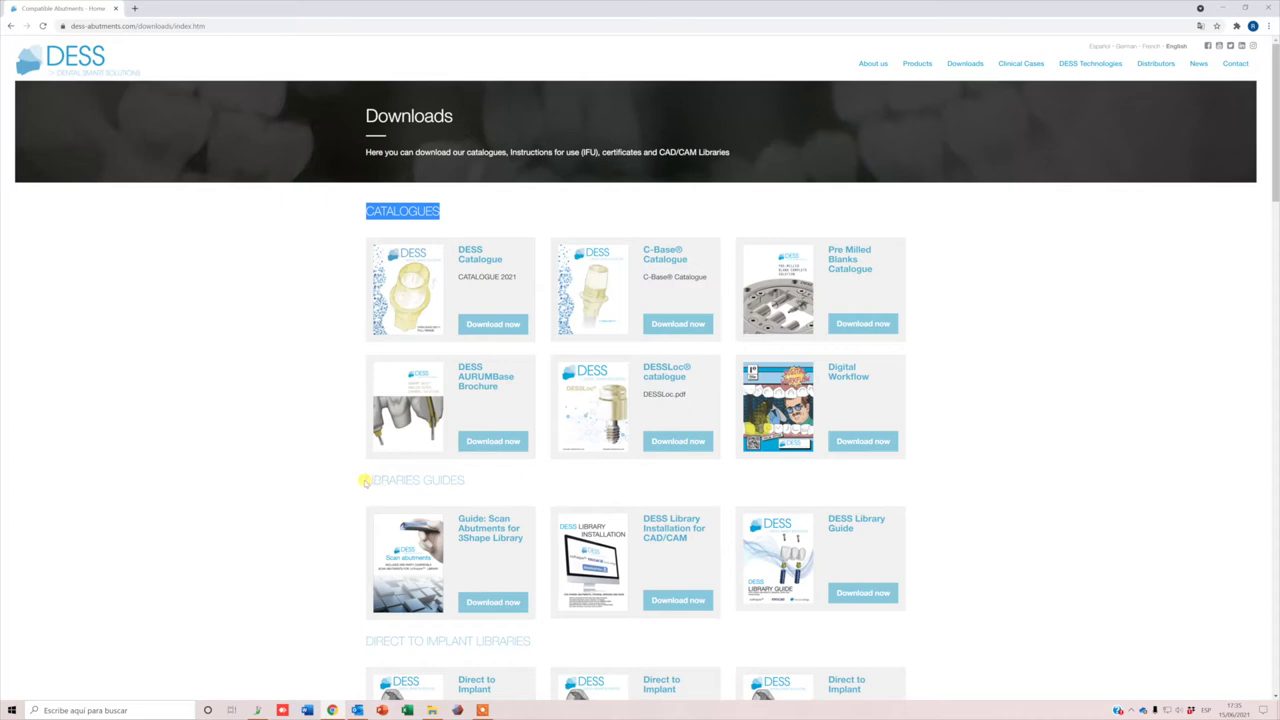
drag(364, 481, 472, 480)
scroll(483, 480, down, 3)
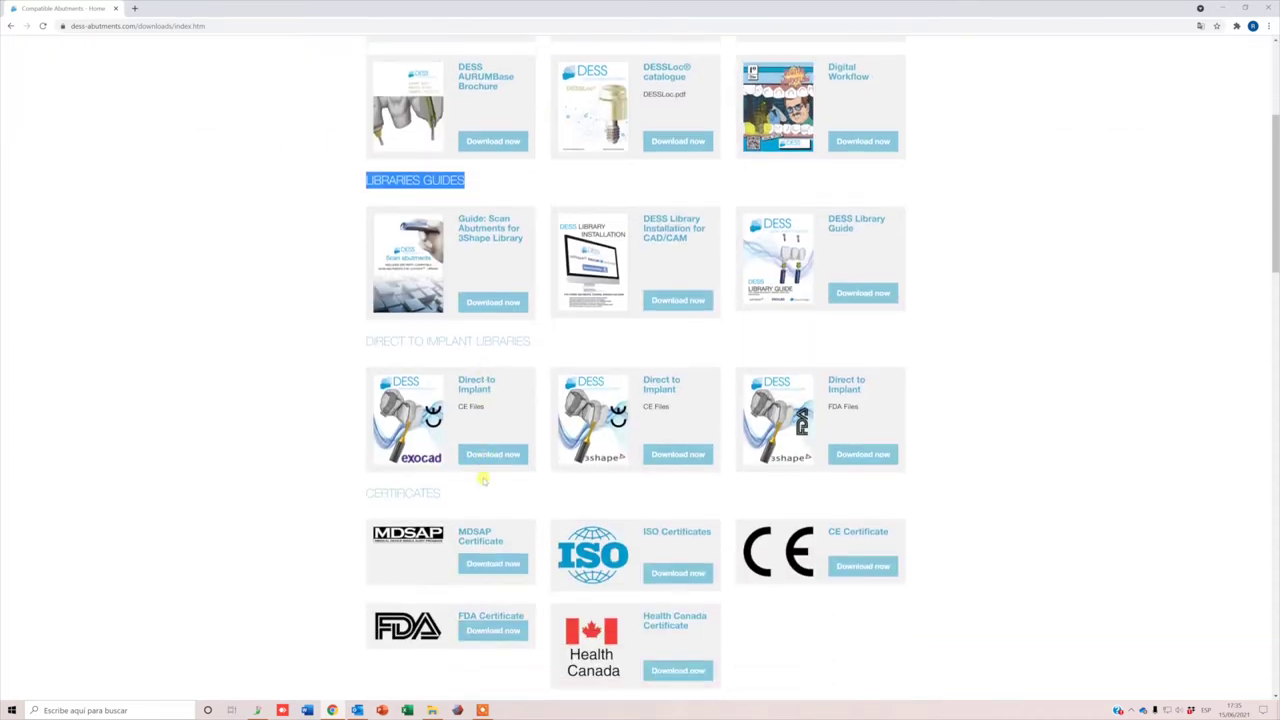
drag(364, 341, 531, 342)
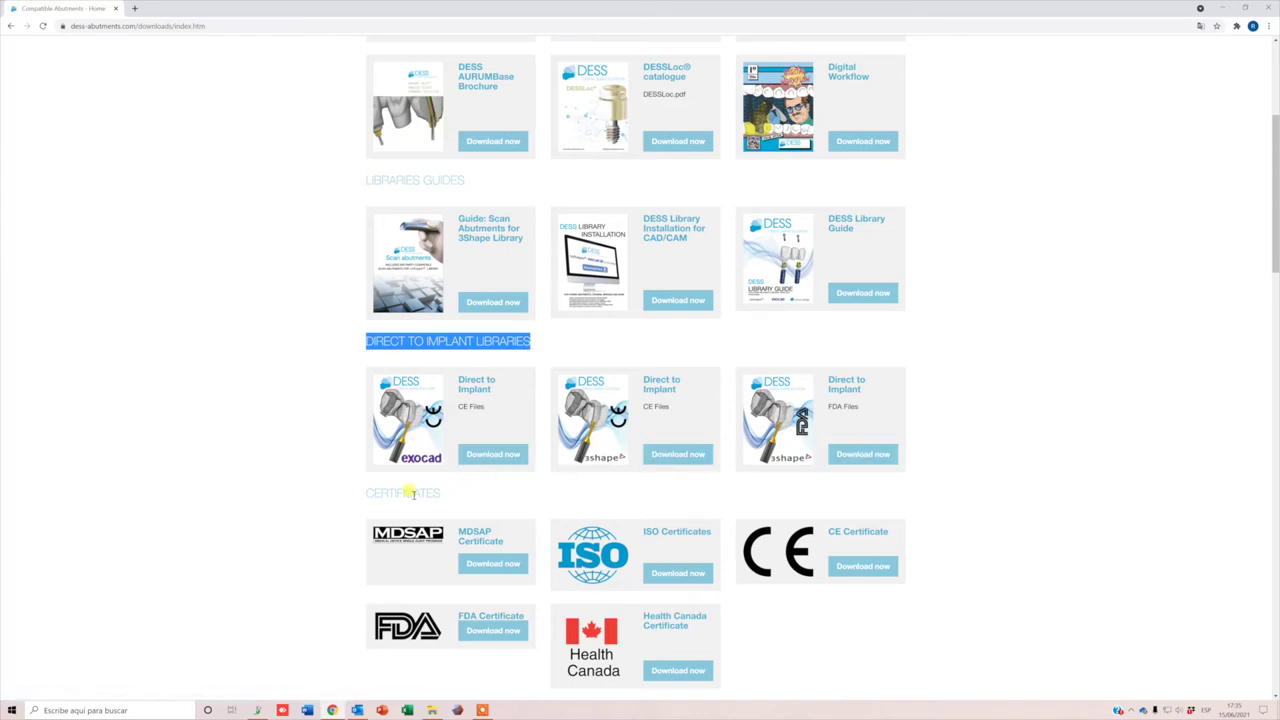
drag(368, 491, 451, 493)
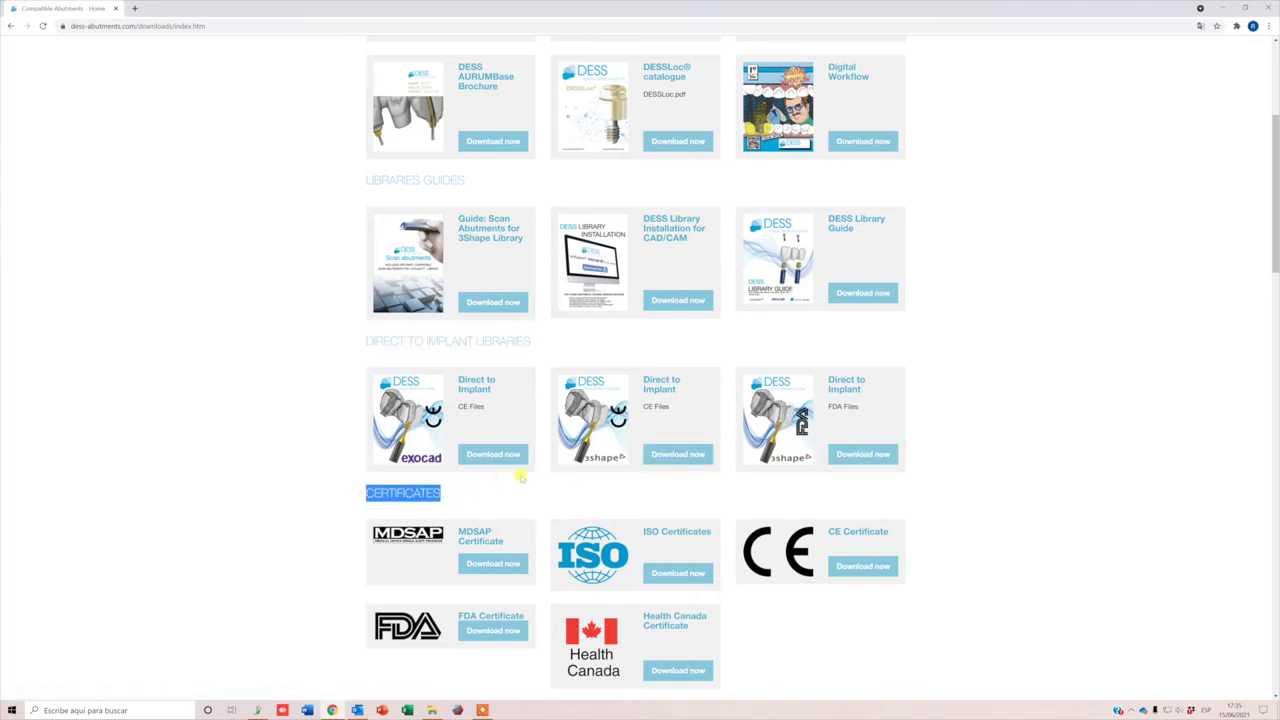
Highlight the 3SHAPE LIBRARIES and EXOCAD LIBRARIES headings on the Downloads page
scroll(521, 477, down, 5)
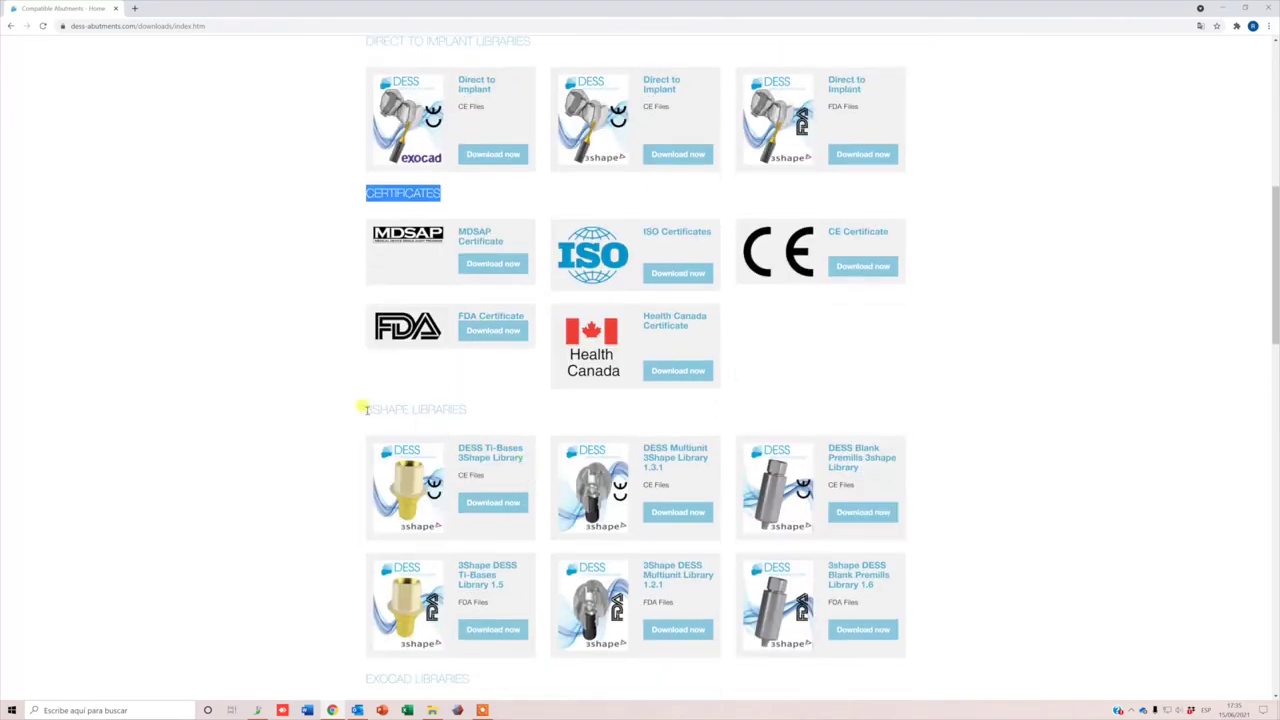
drag(366, 409, 467, 411)
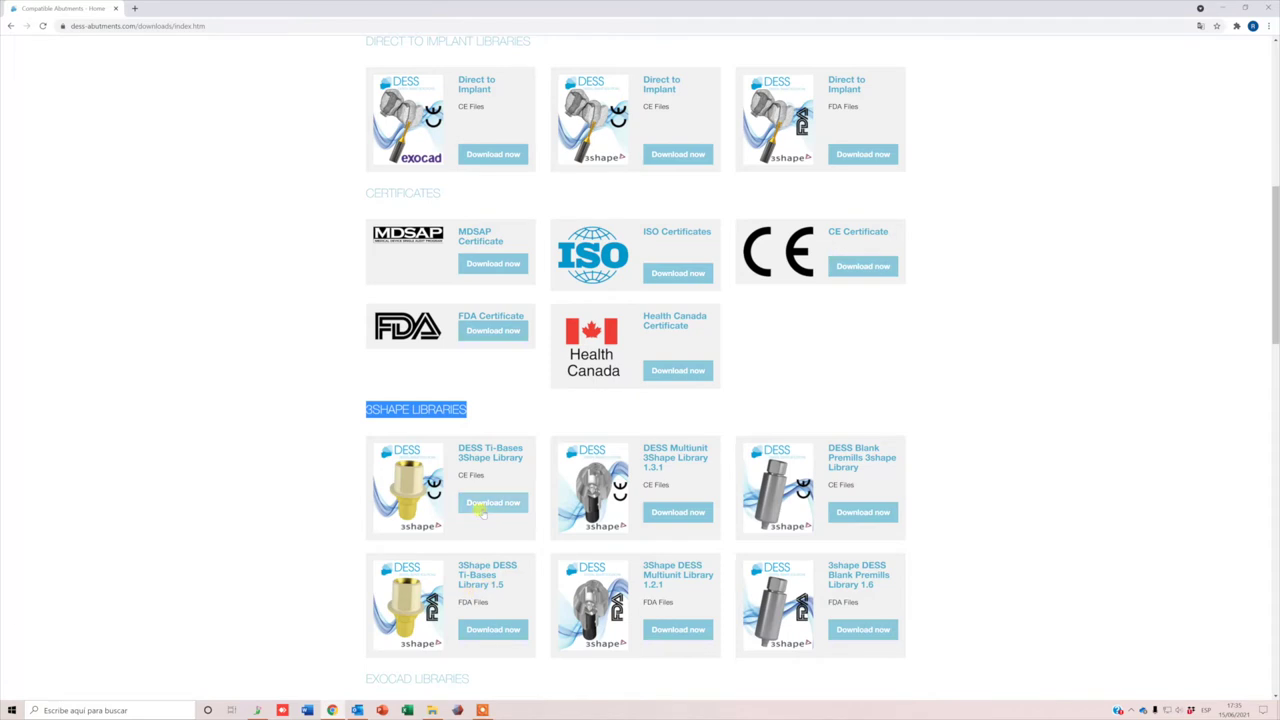
scroll(651, 541, down, 5)
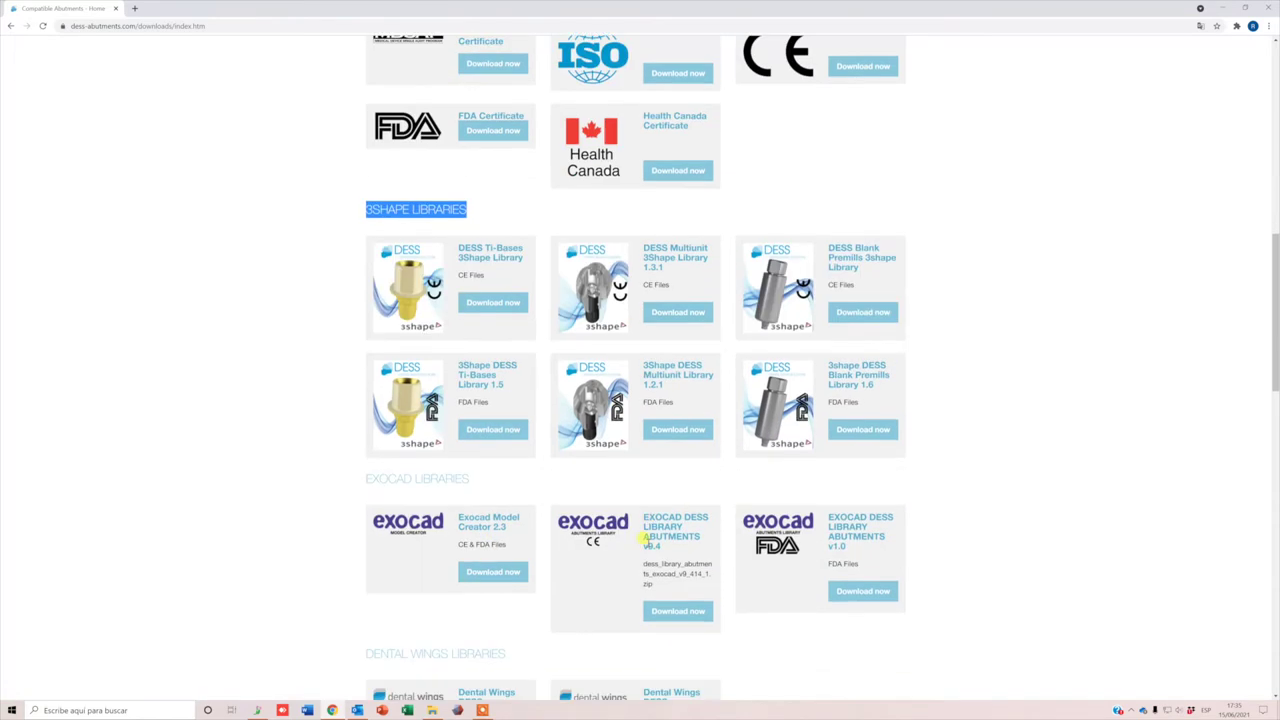
drag(365, 380, 470, 381)
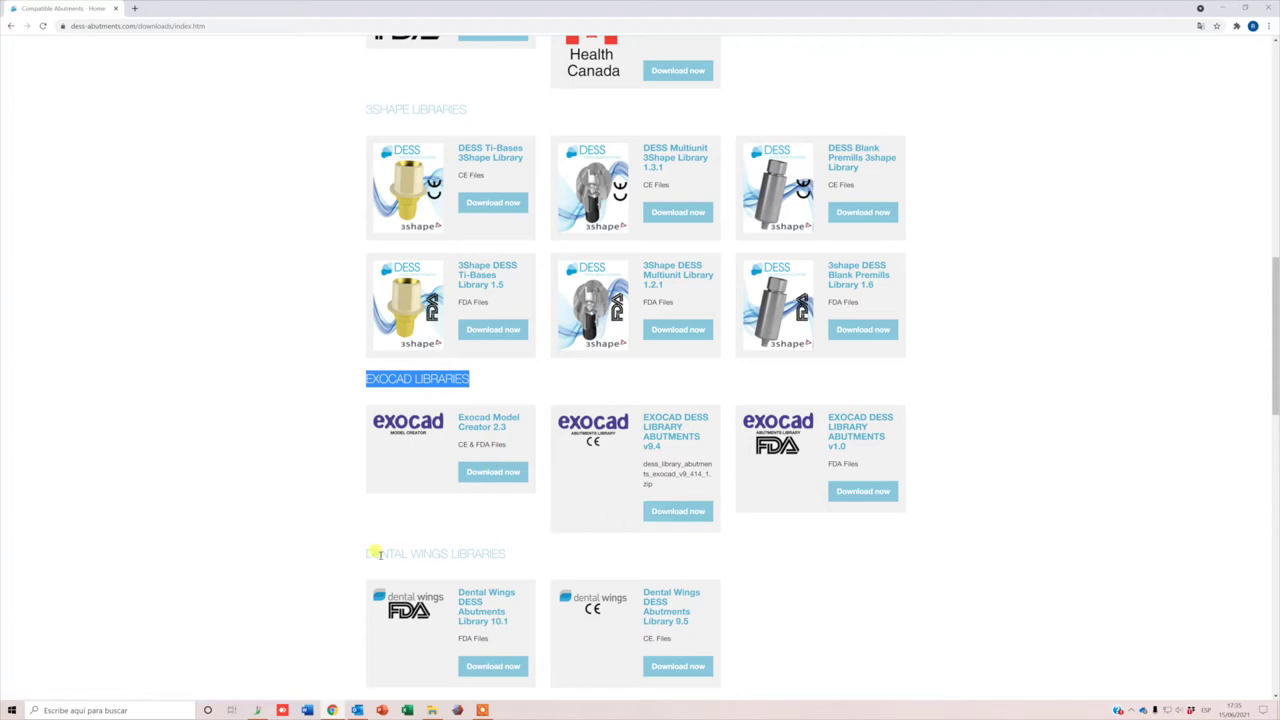
click(369, 553)
drag(369, 553, 517, 558)
Point out the FILES heading and the email field for requesting files
scroll(533, 546, down, 5)
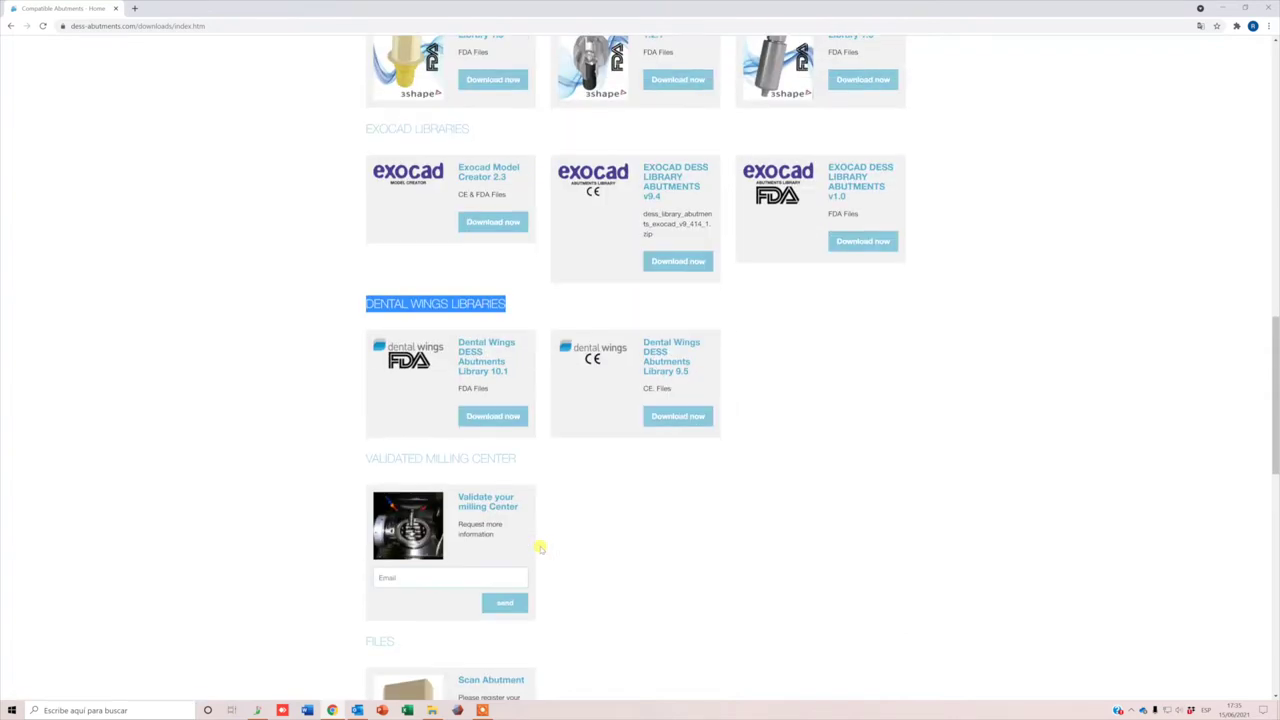
scroll(540, 547, down, 4)
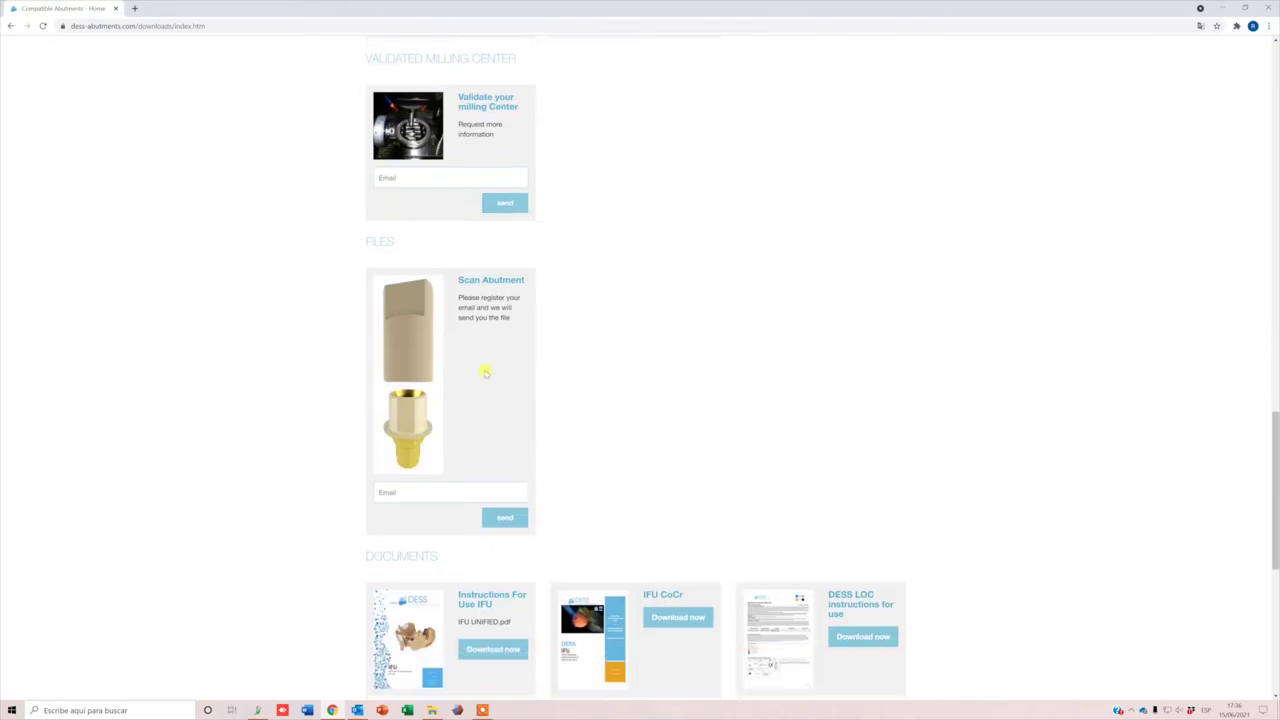
drag(366, 241, 398, 241)
click(380, 494)
click(548, 494)
Highlight the DOCUMENTS heading, then scroll back up to the Exocad libraries
scroll(464, 416, down, 3)
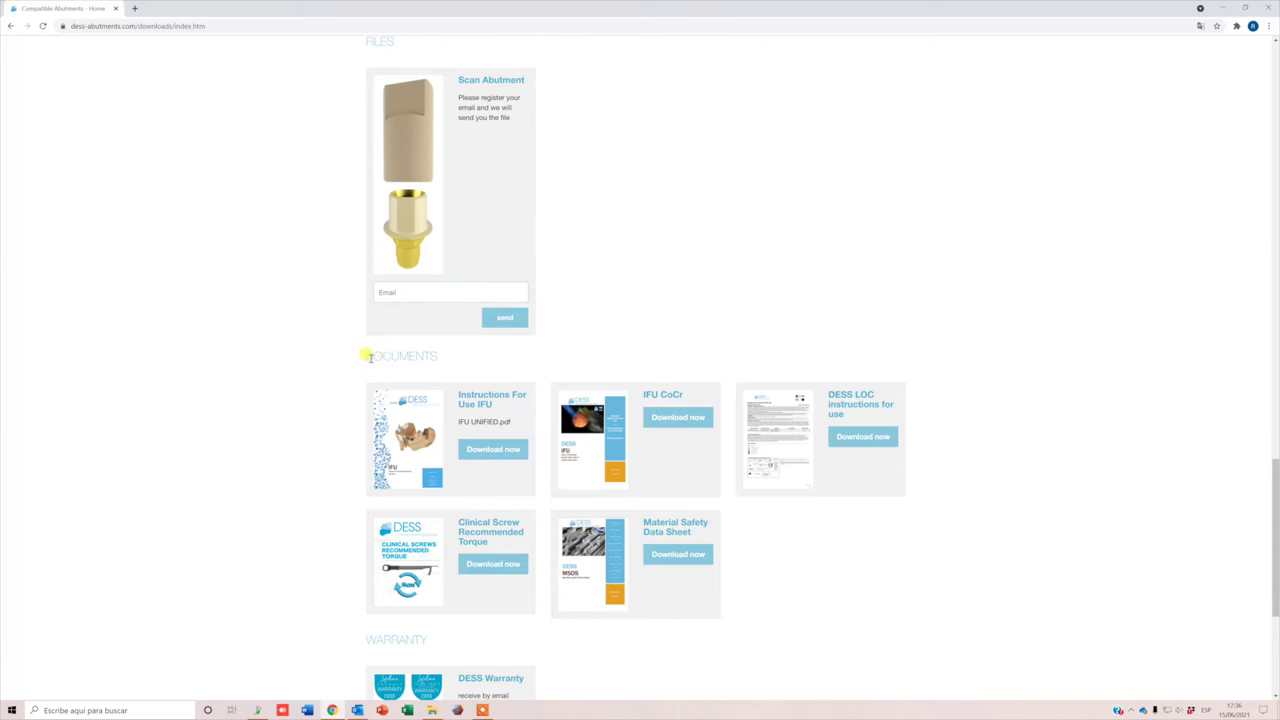
drag(369, 357, 445, 358)
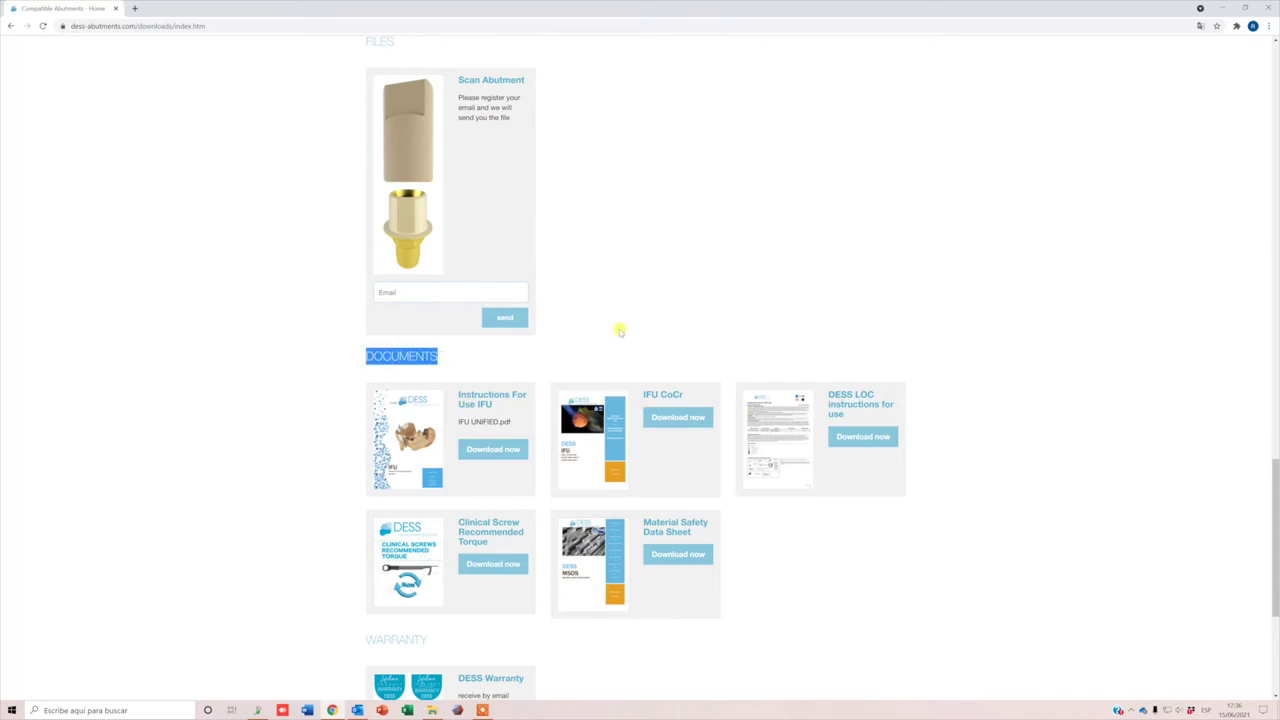
scroll(620, 330, down, 3)
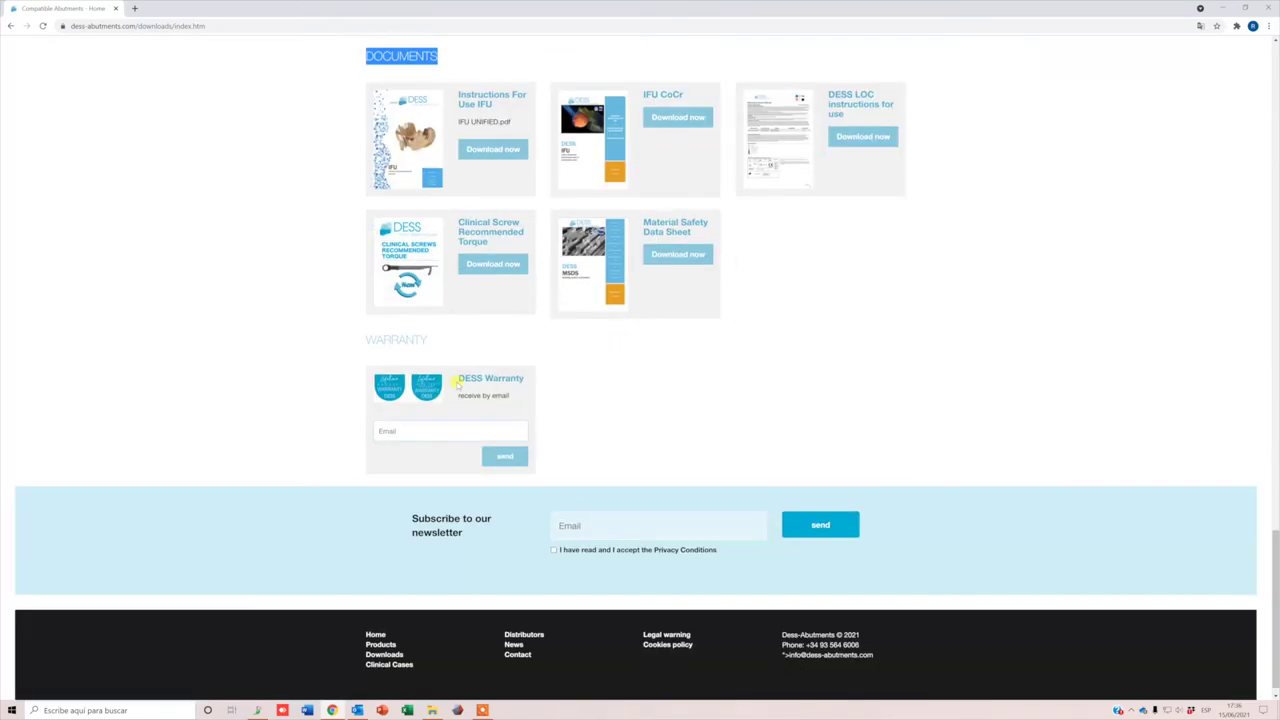
scroll(608, 380, up, 10)
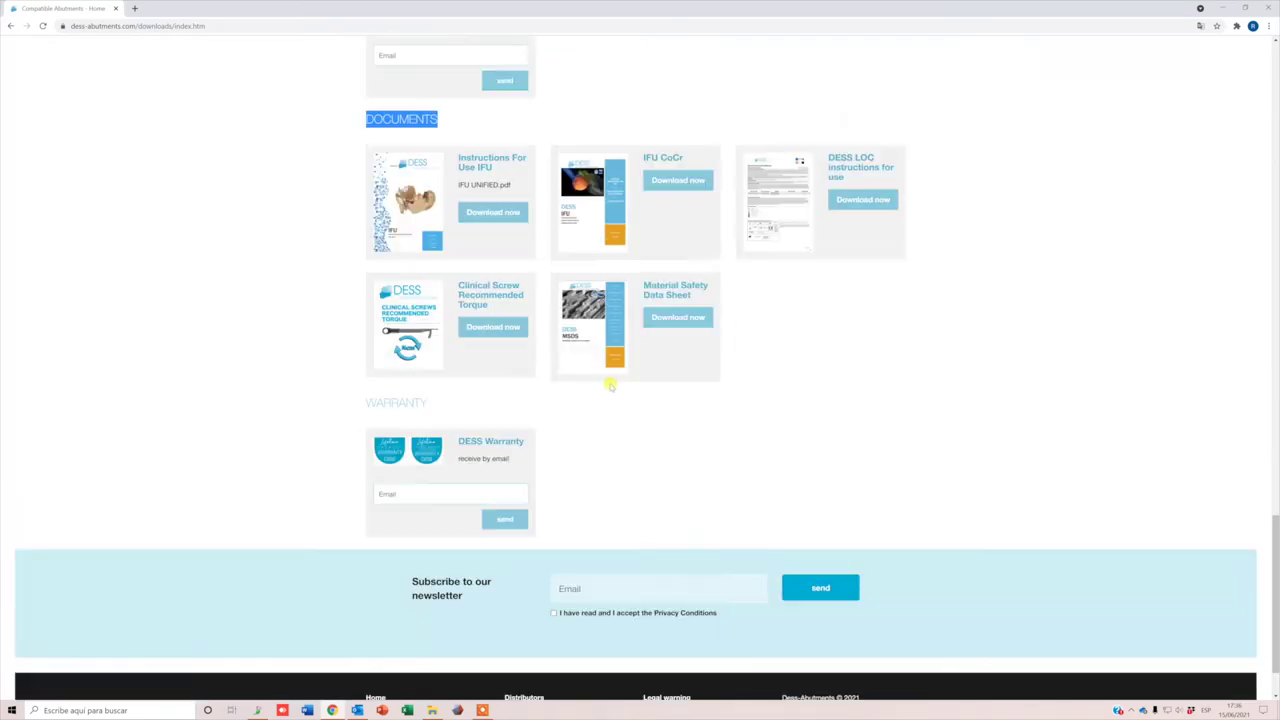
scroll(610, 385, up, 3)
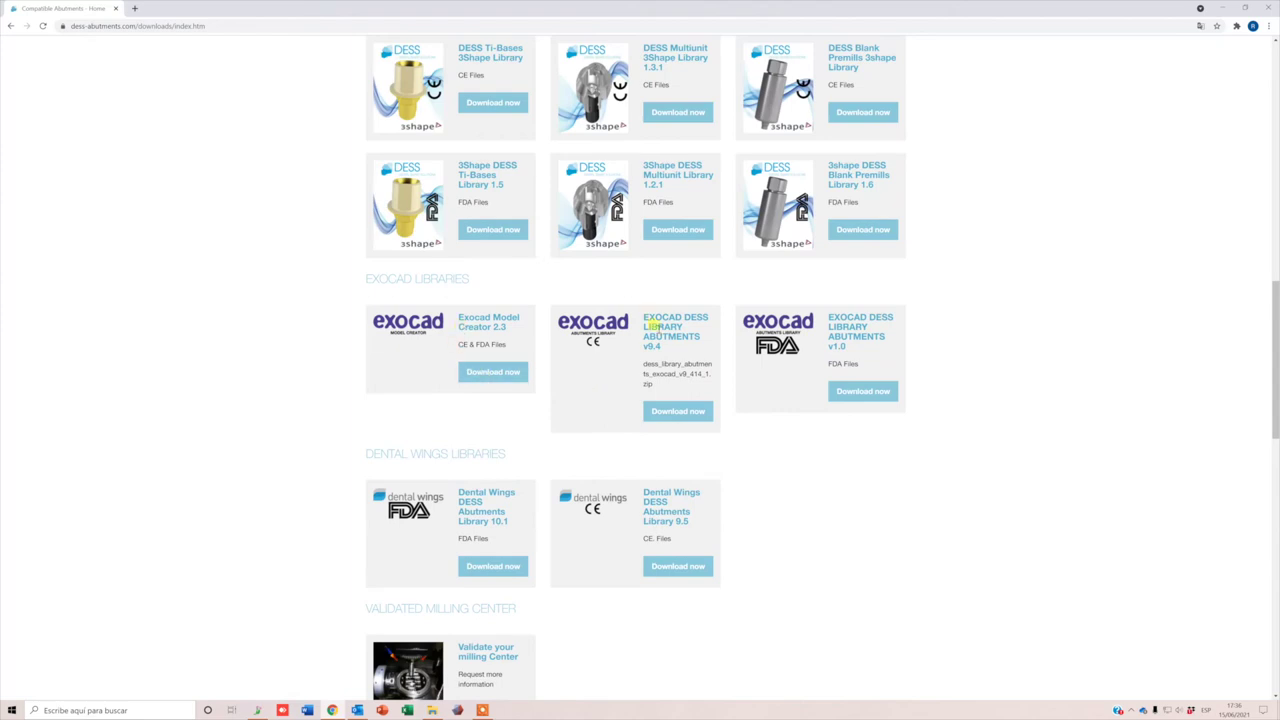
Download the EXOCAD DESS LIBRARY ABUTMENTS v9.4 zip and select all 331 extracted items
click(667, 410)
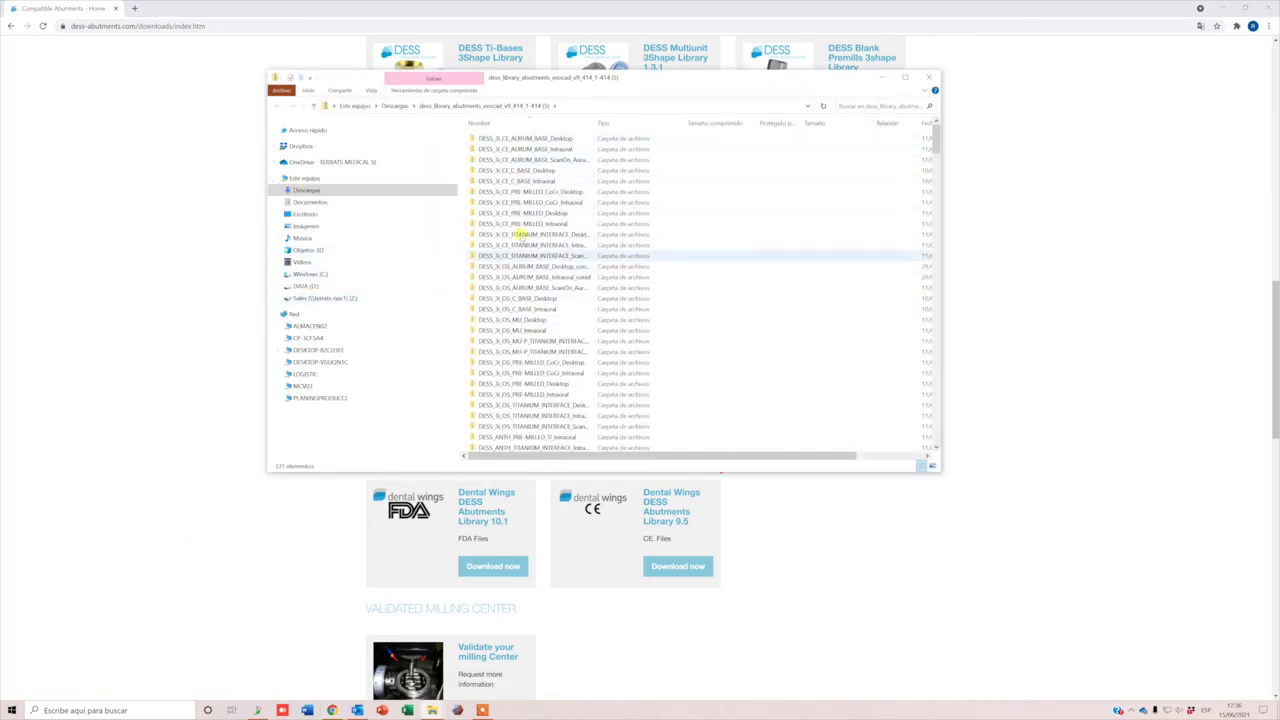
click(527, 140)
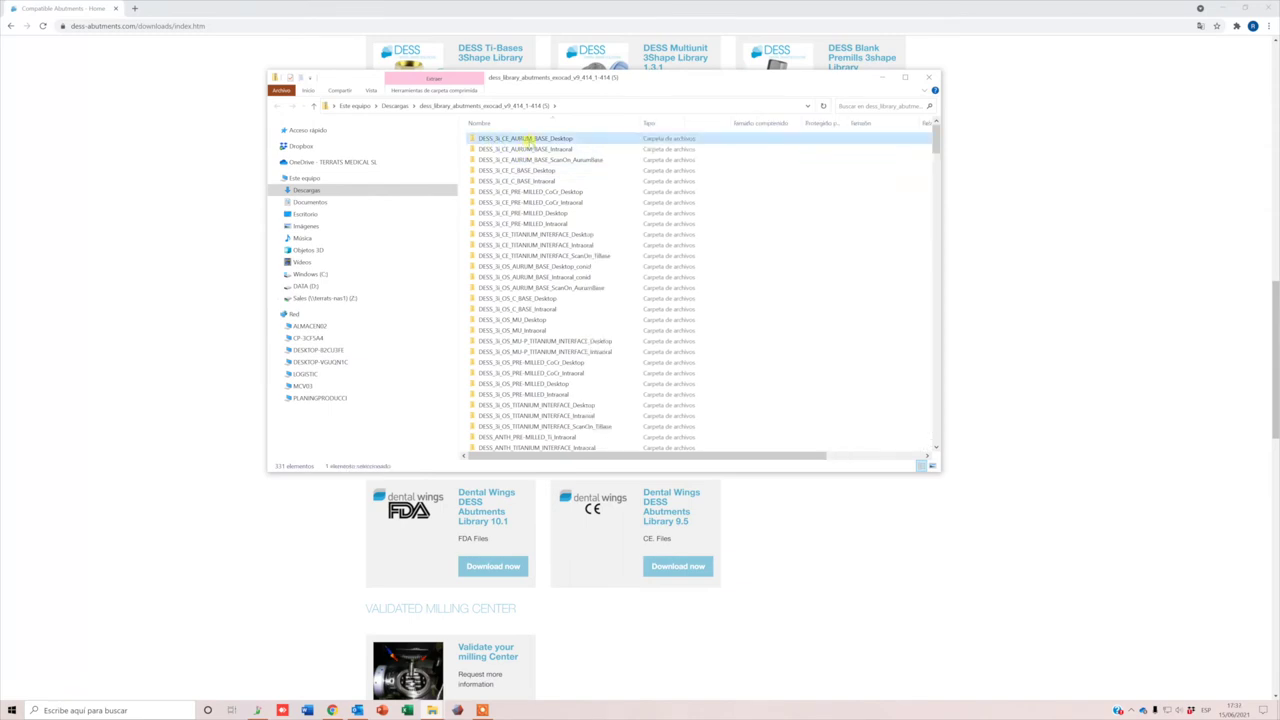
drag(936, 145, 935, 440)
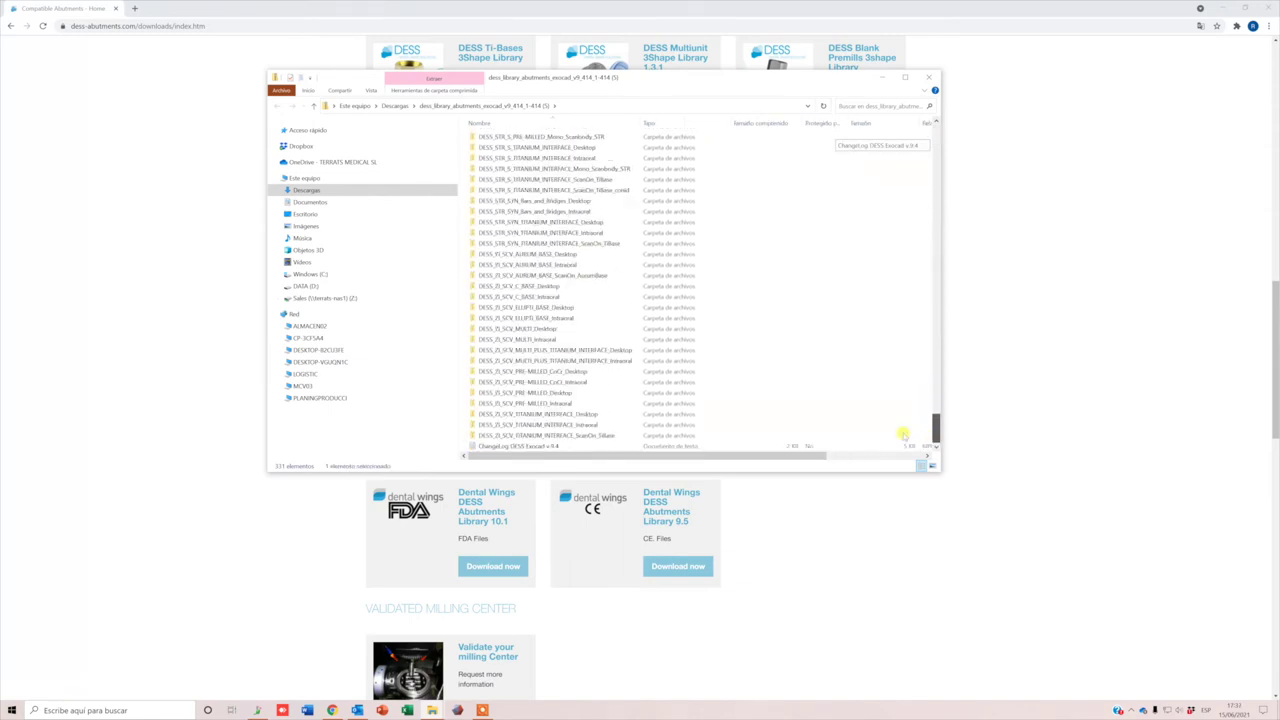
shift+click(510, 446)
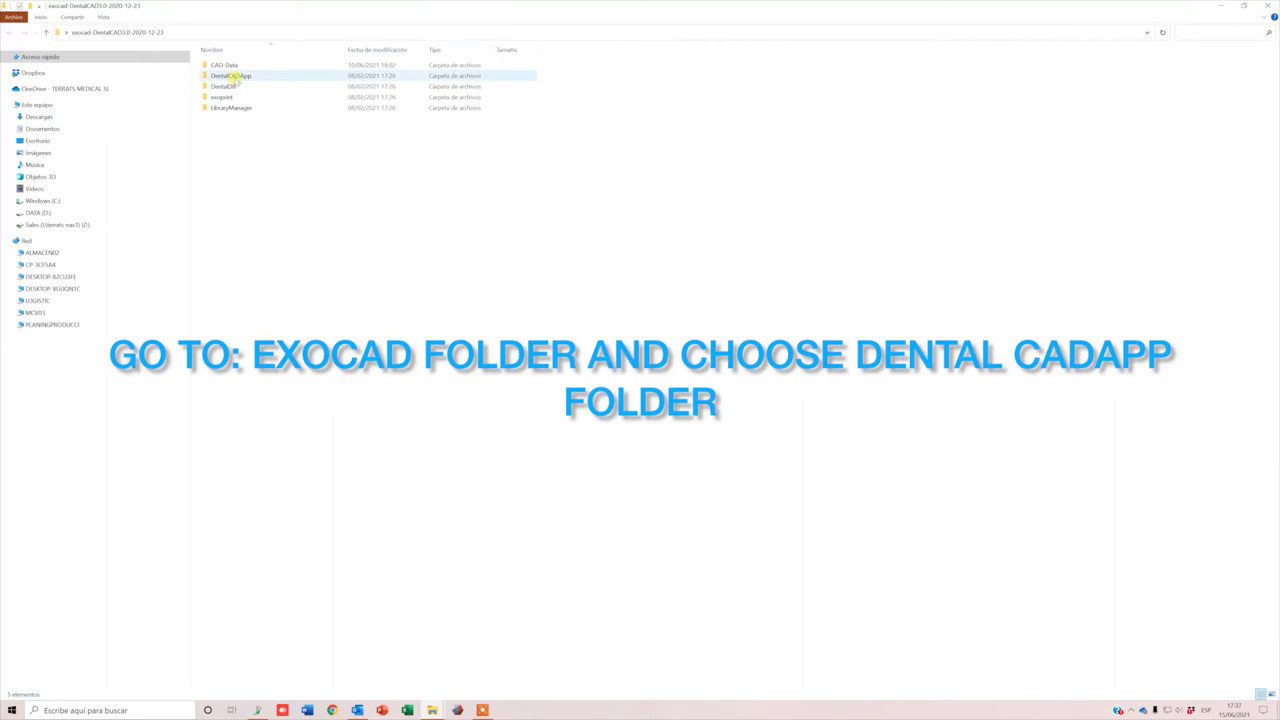
Go into DentalCADApp > library > implant and scroll through its DESS_ abutment folders
double_click(236, 78)
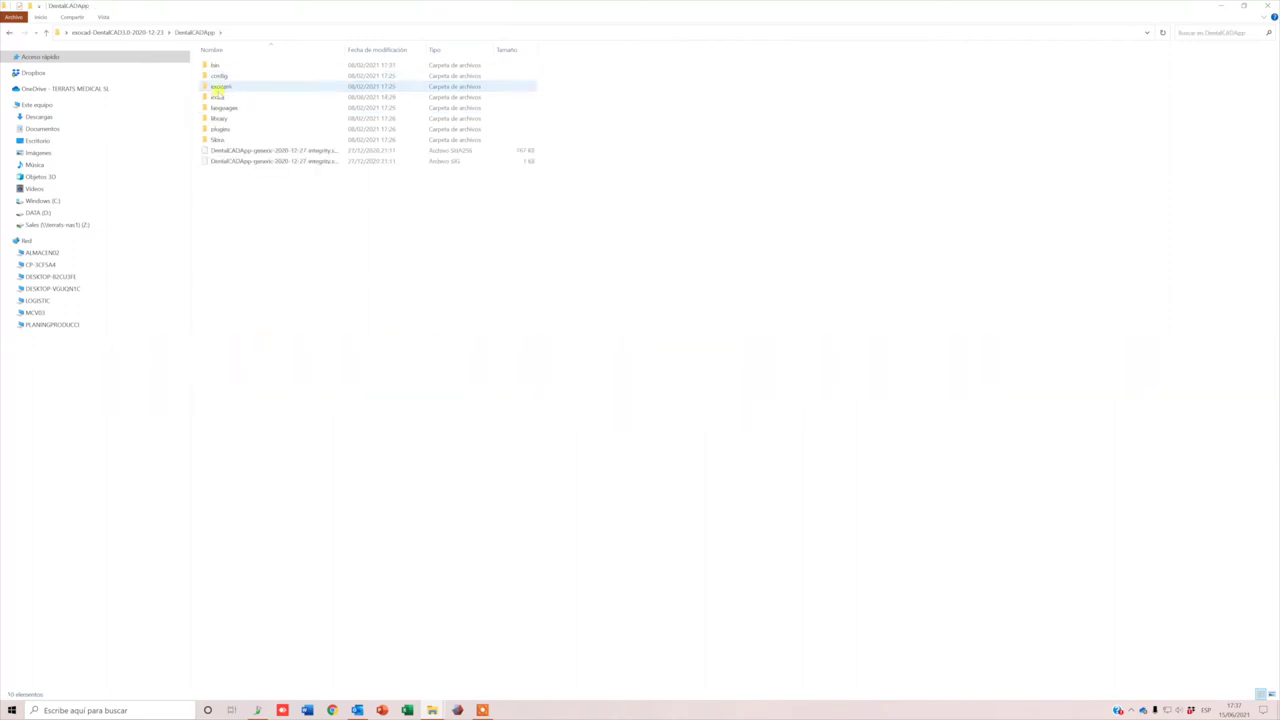
double_click(218, 118)
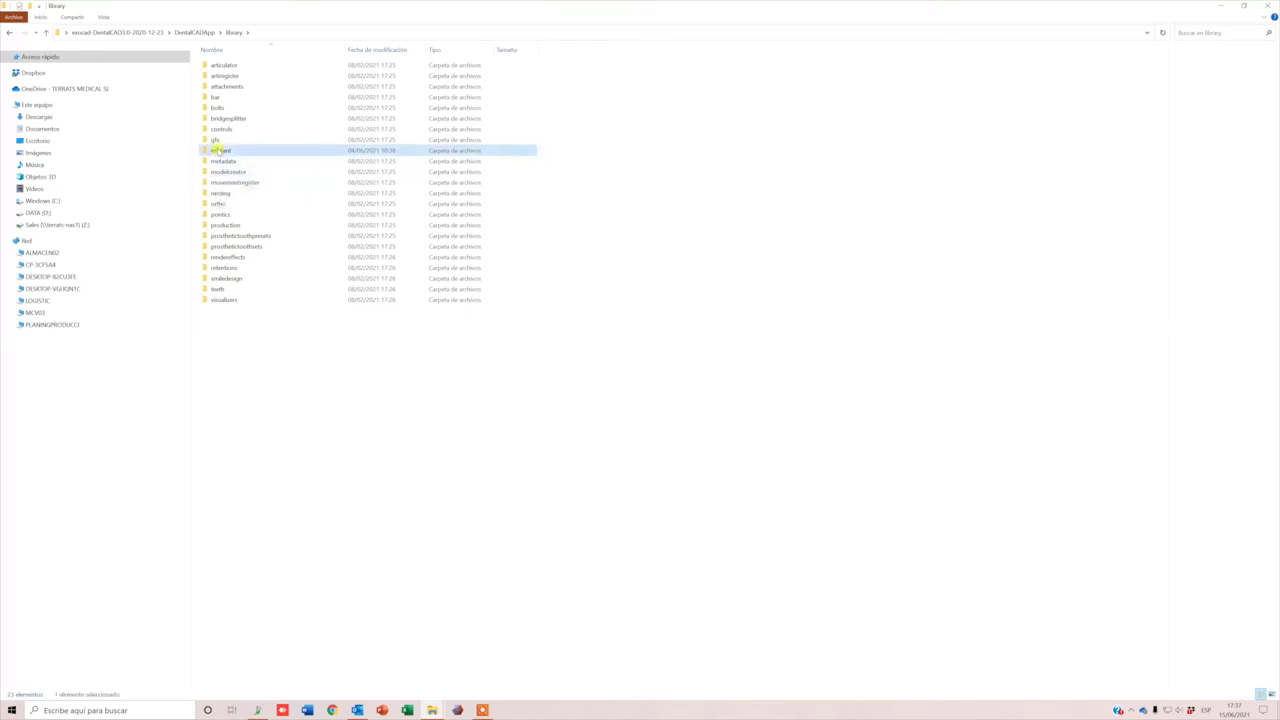
double_click(218, 150)
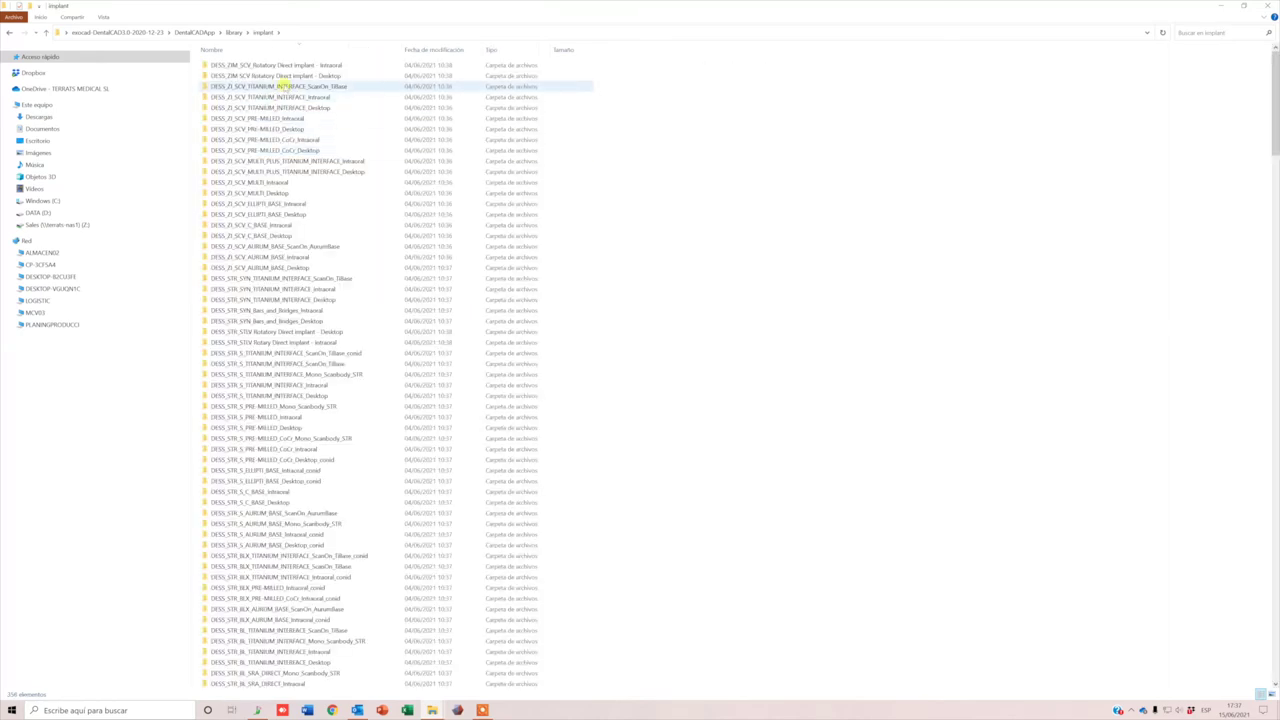
scroll(300, 203, down, 15)
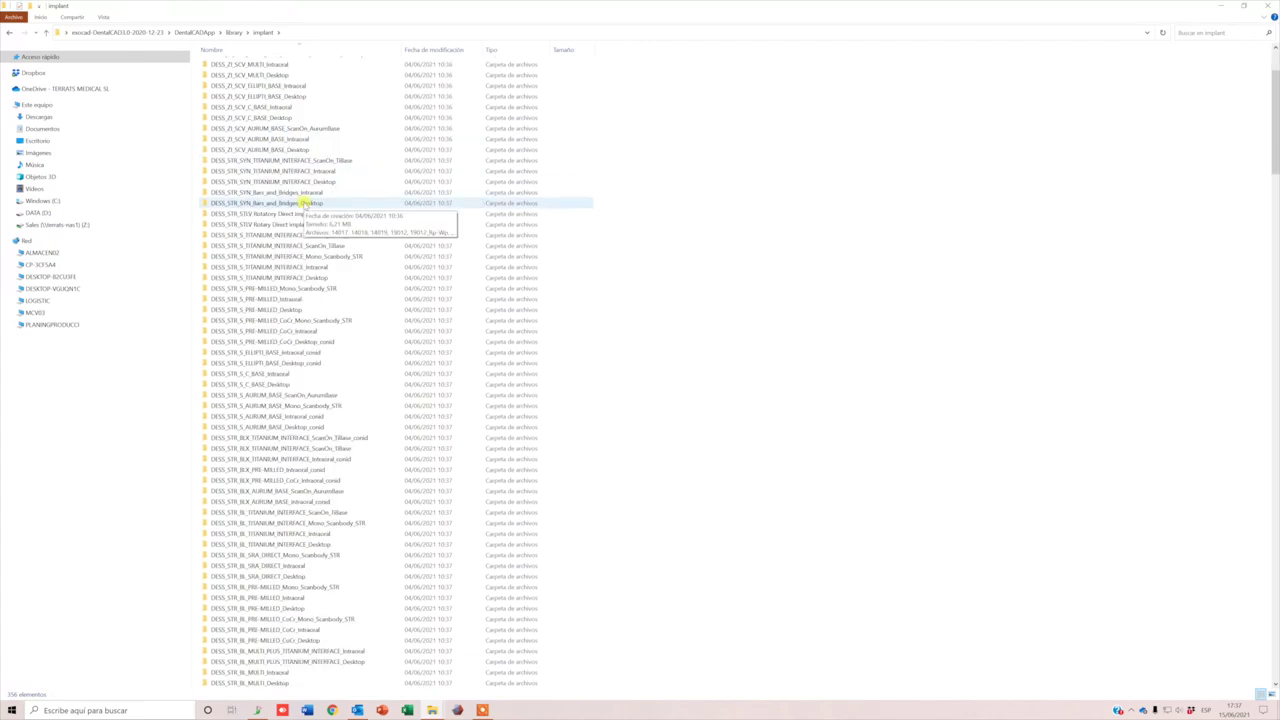
scroll(300, 203, down, 20)
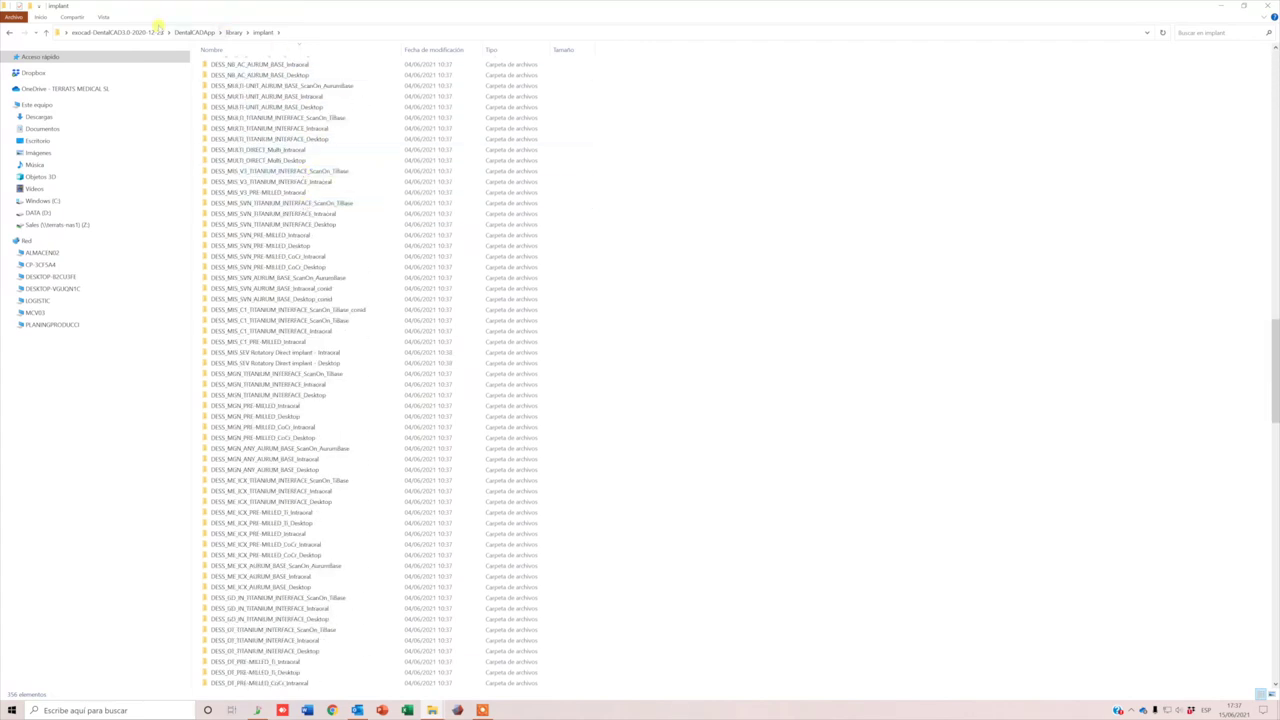
Check the implants folder inside modelcreator, then return to the library folder
click(46, 33)
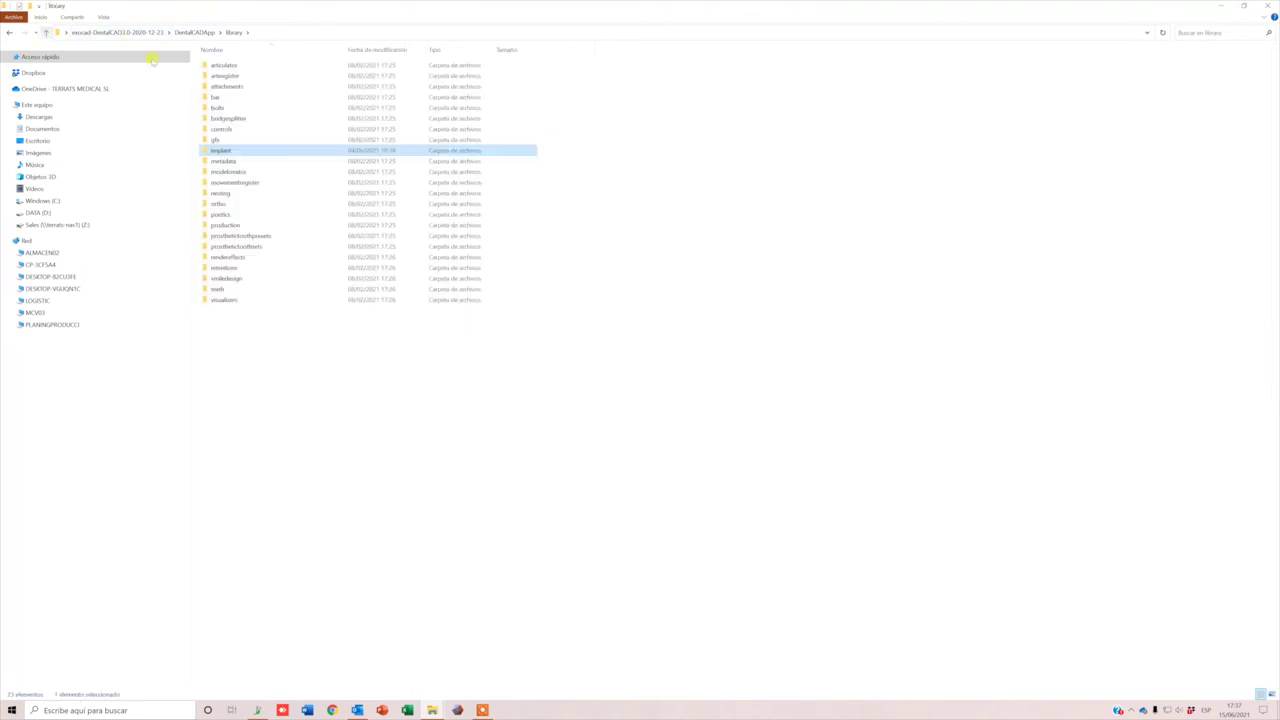
double_click(222, 172)
double_click(218, 75)
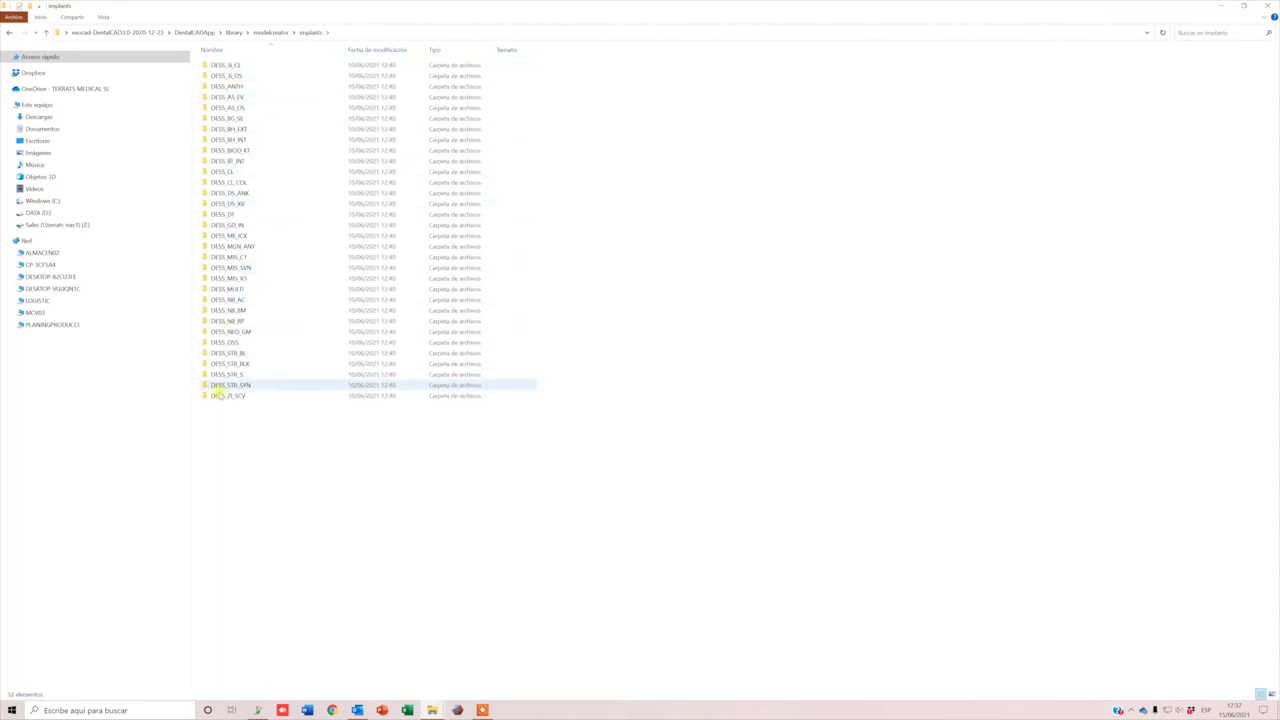
click(45, 33)
click(45, 33)
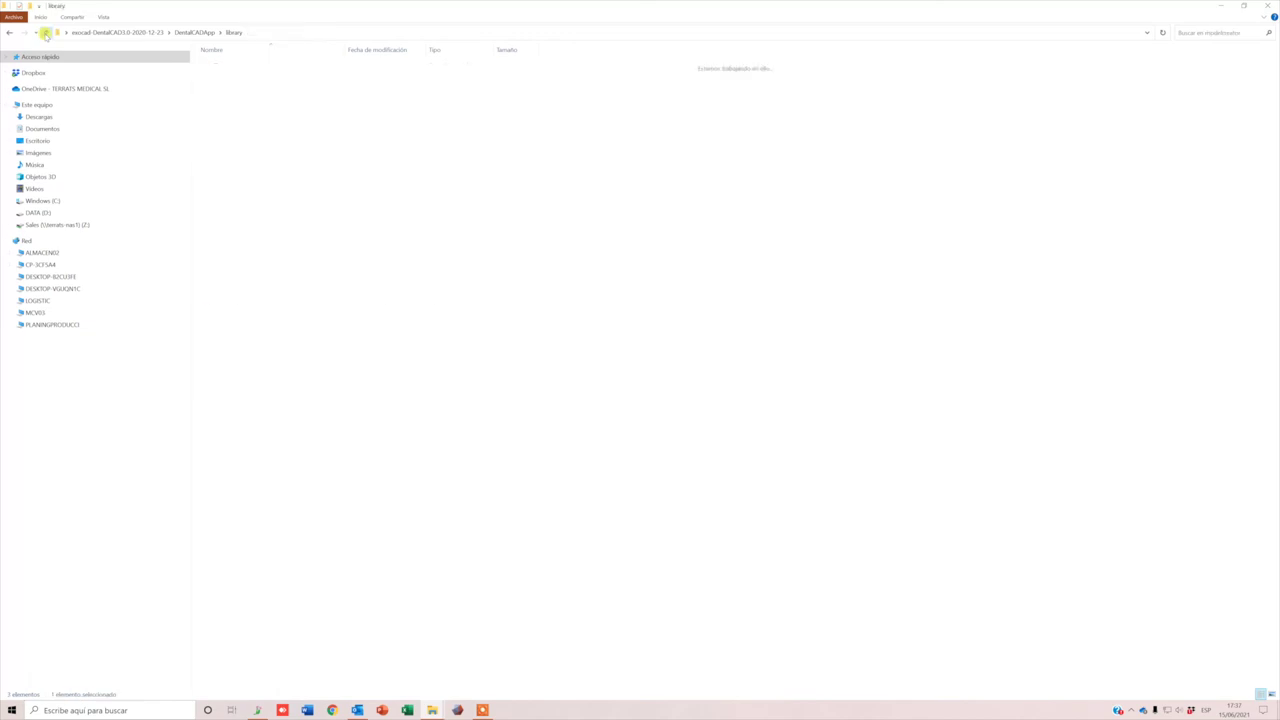
Reopen the implant folder and scroll down through the DESS_ abutment folders
click(228, 150)
double_click(228, 150)
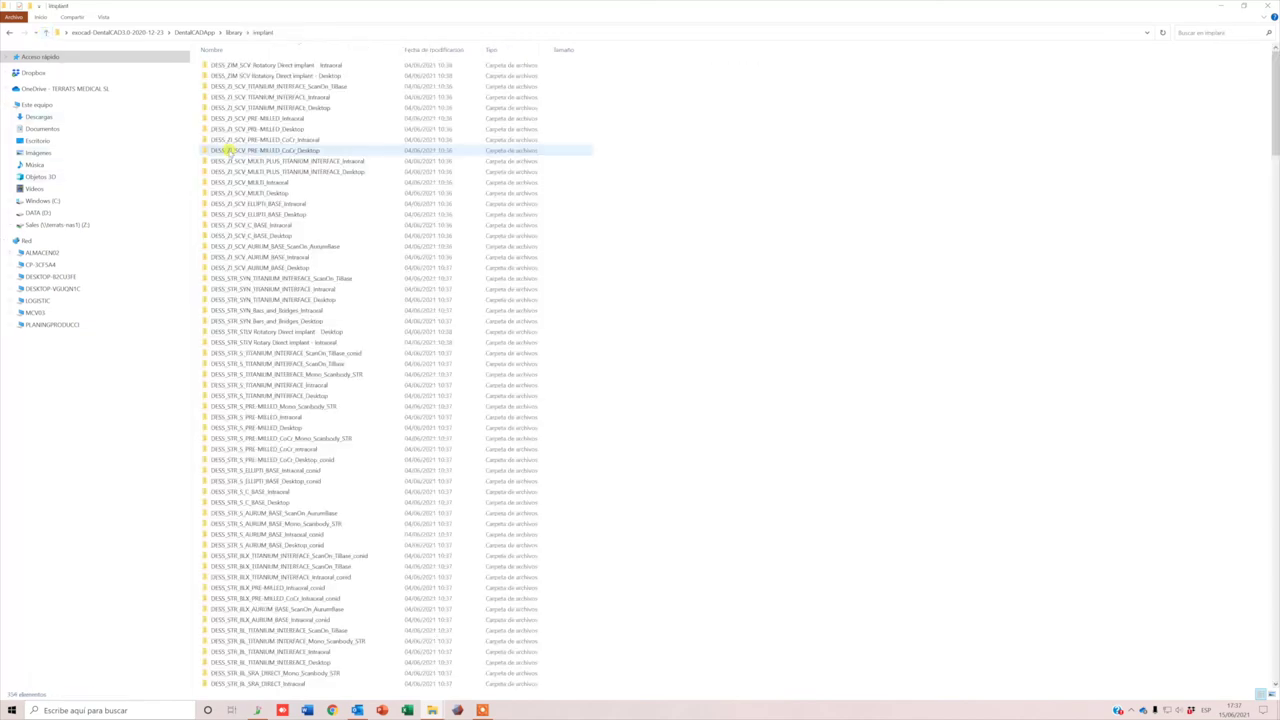
scroll(265, 226, down, 15)
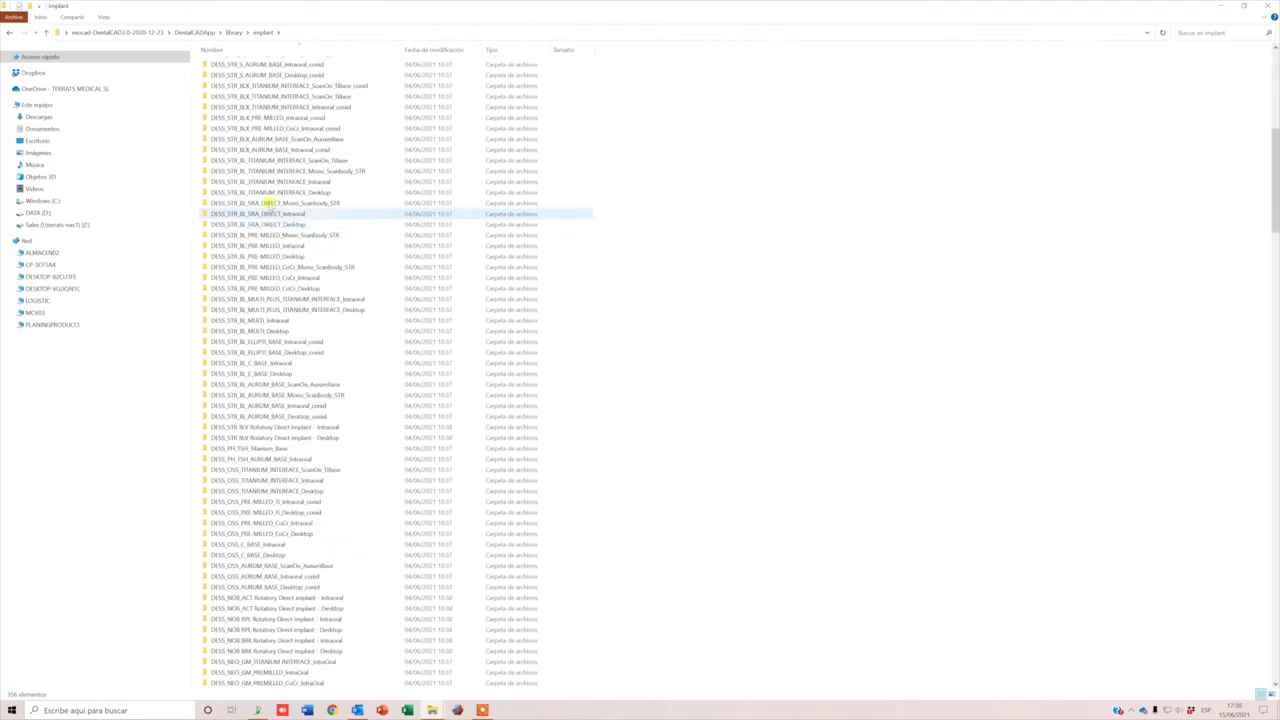
scroll(300, 415, down, 5)
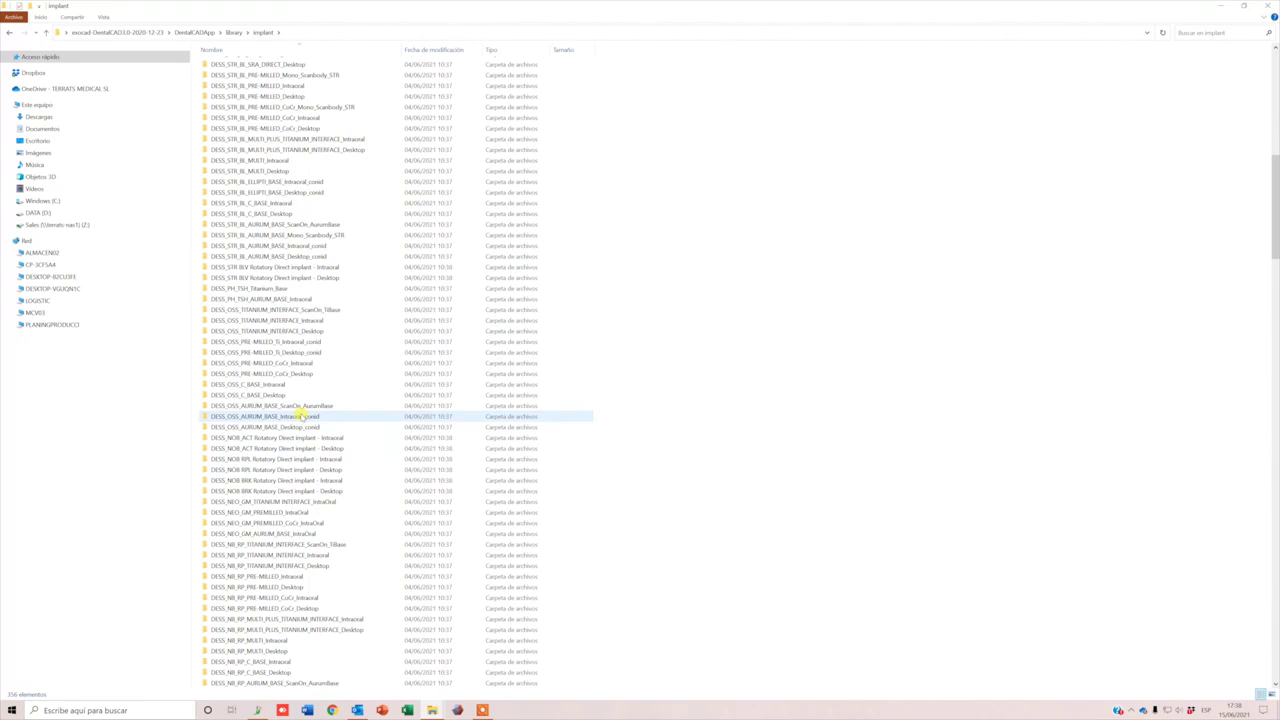
scroll(300, 415, down, 17)
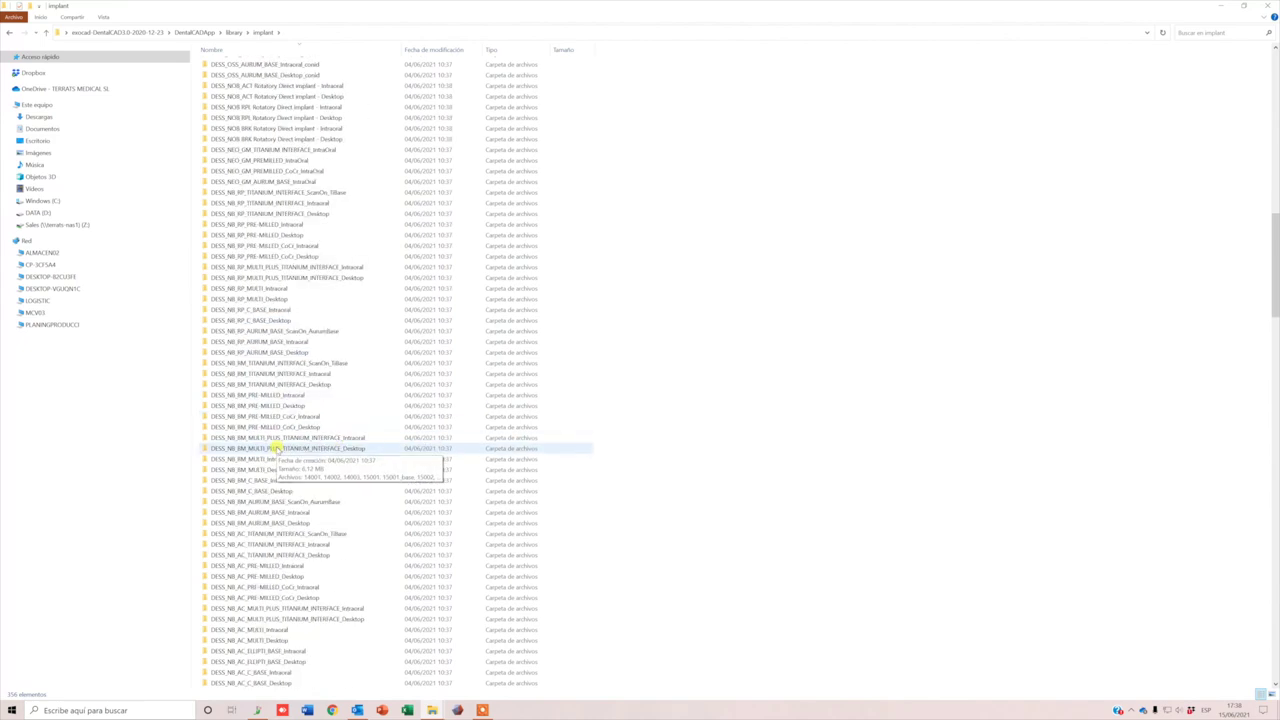
scroll(250, 470, down, 2)
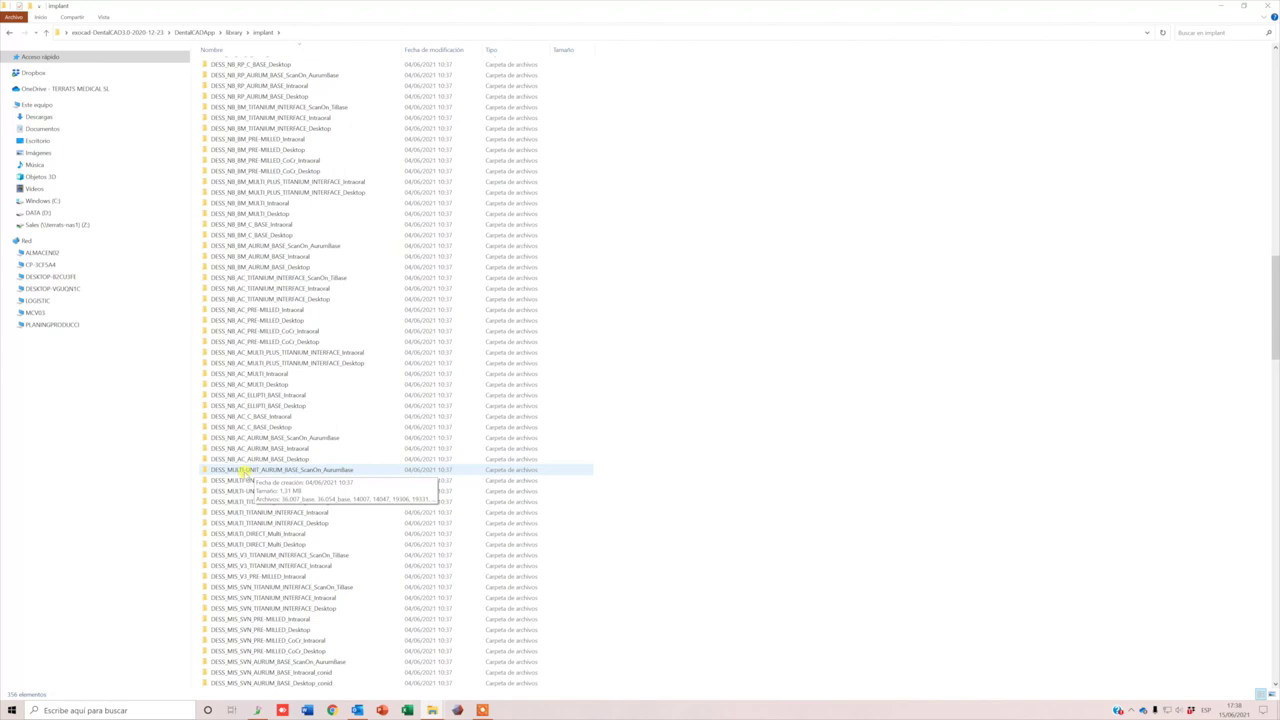
Select the eight DESS_MULTI folders, from MULTI-UNIT_AURUM_BASE to MULTI_DIRECT_Multi_Desktop
click(243, 470)
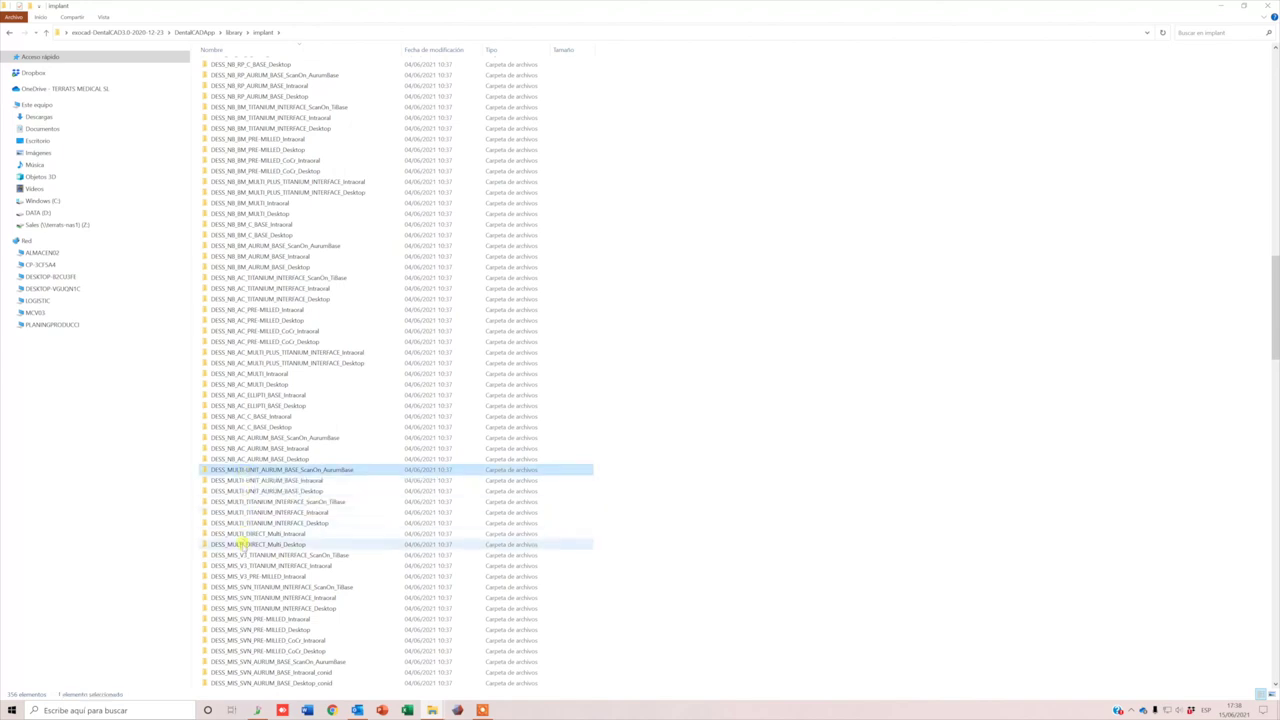
shift+click(243, 544)
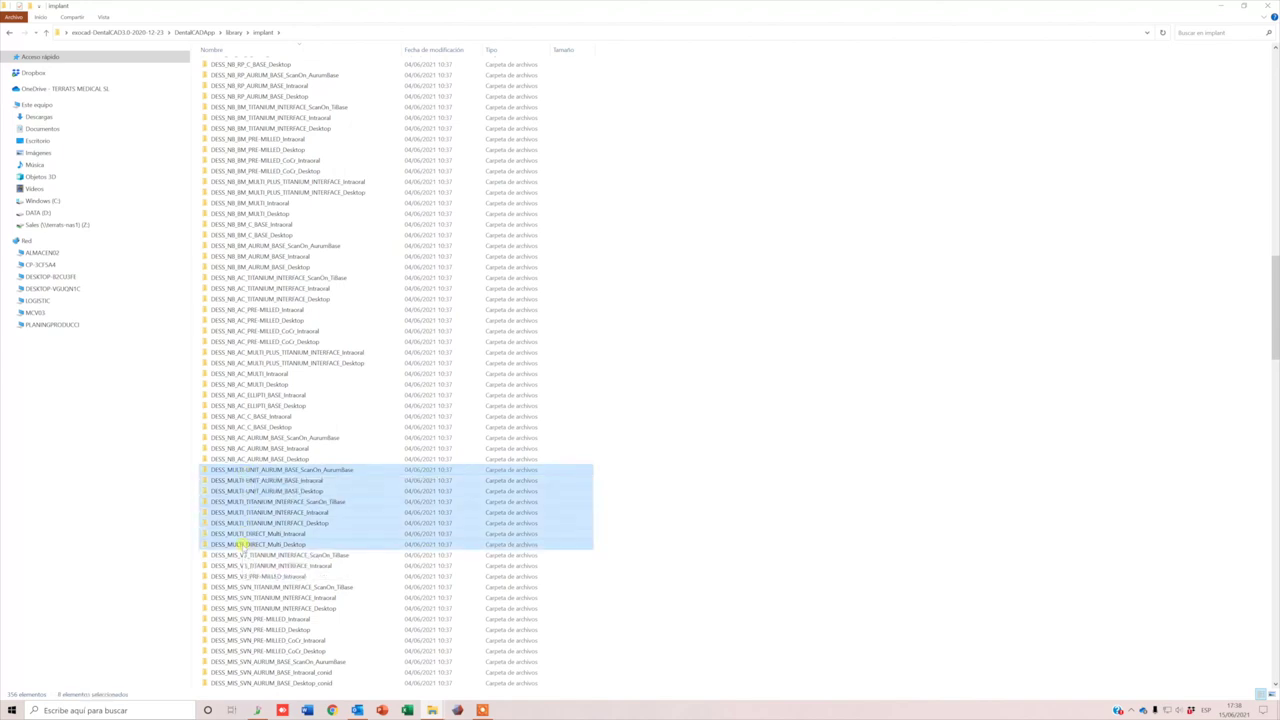
drag(323, 437, 276, 511)
scroll(297, 500, down, 13)
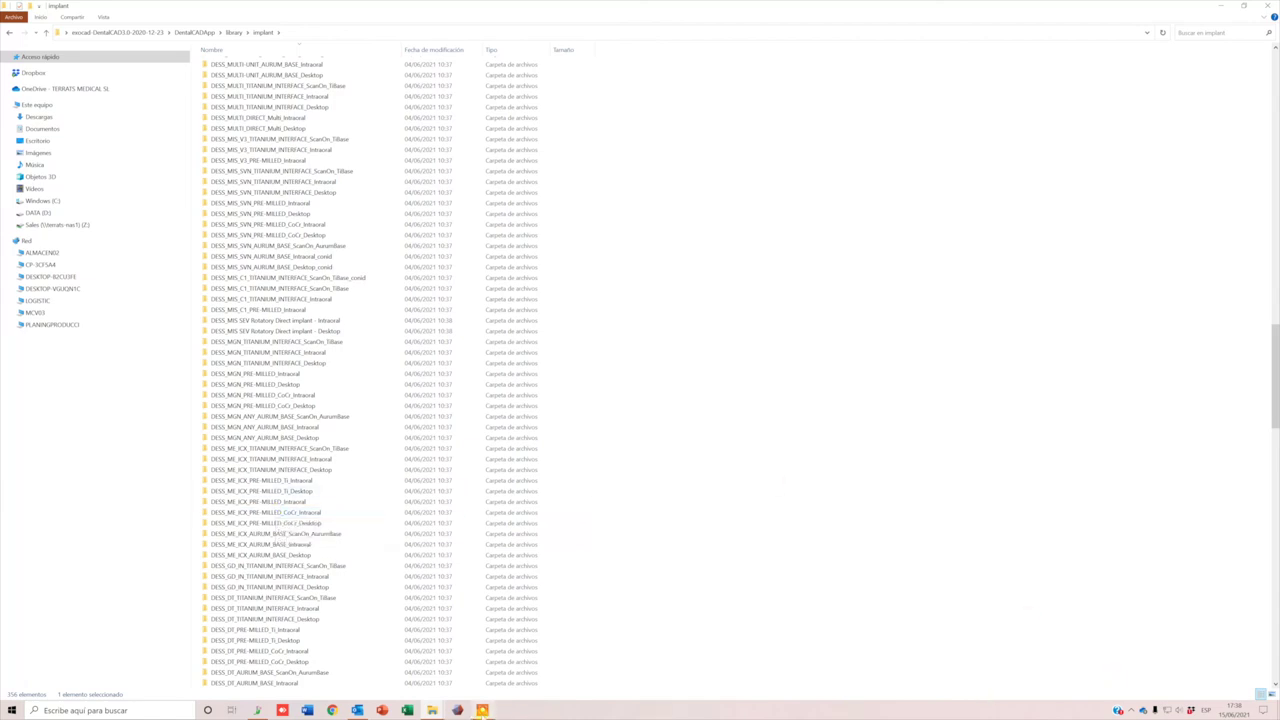